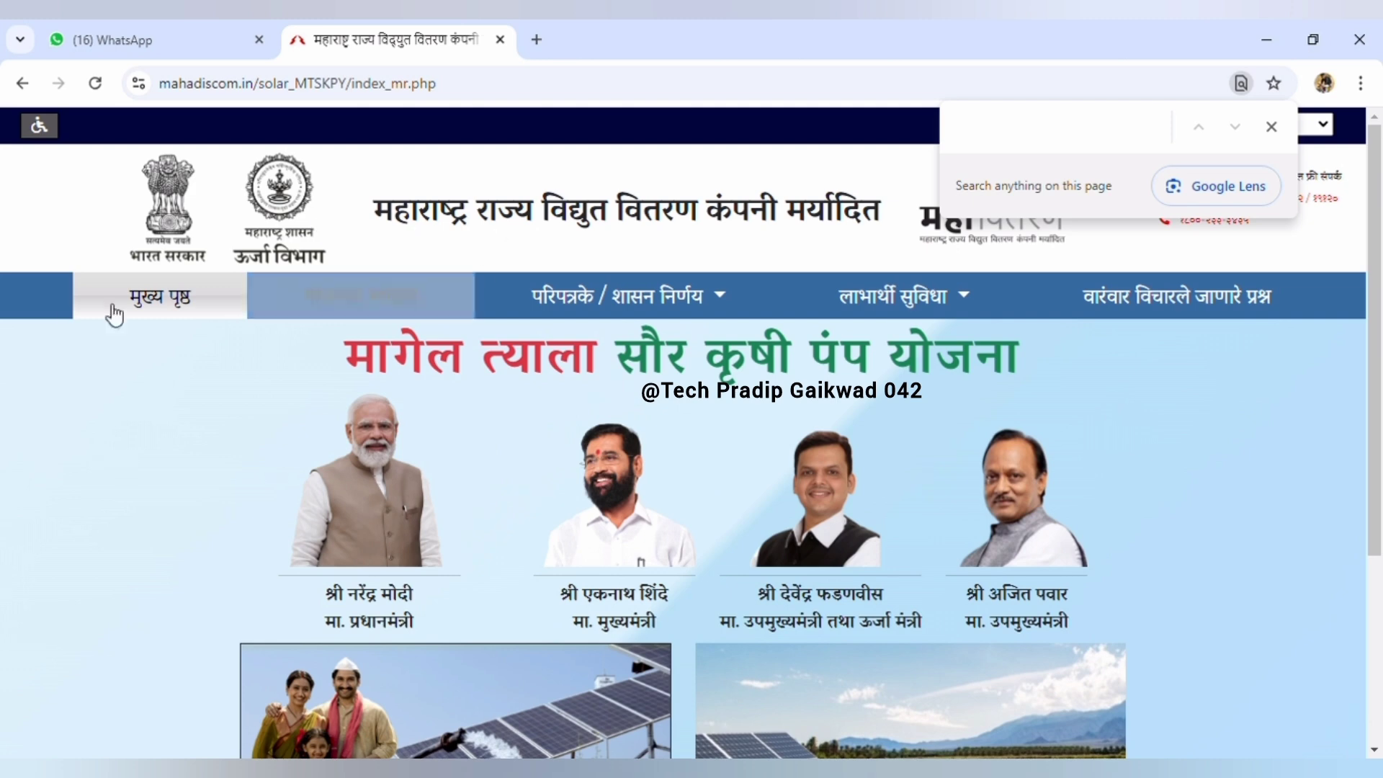
Review the scheme information page, then start a new off-grid solar pump application (अर्ज करा)
click(379, 311)
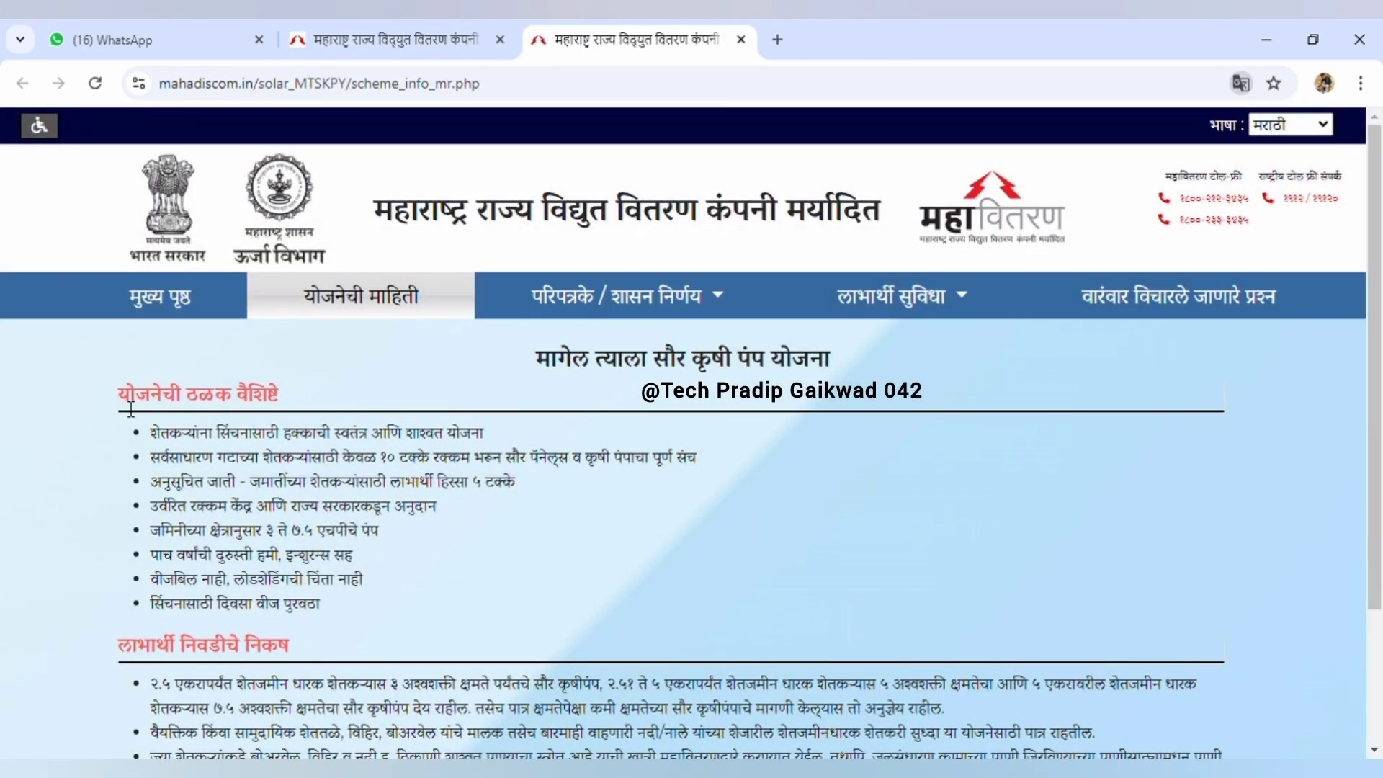
scroll(223, 447, down, 2)
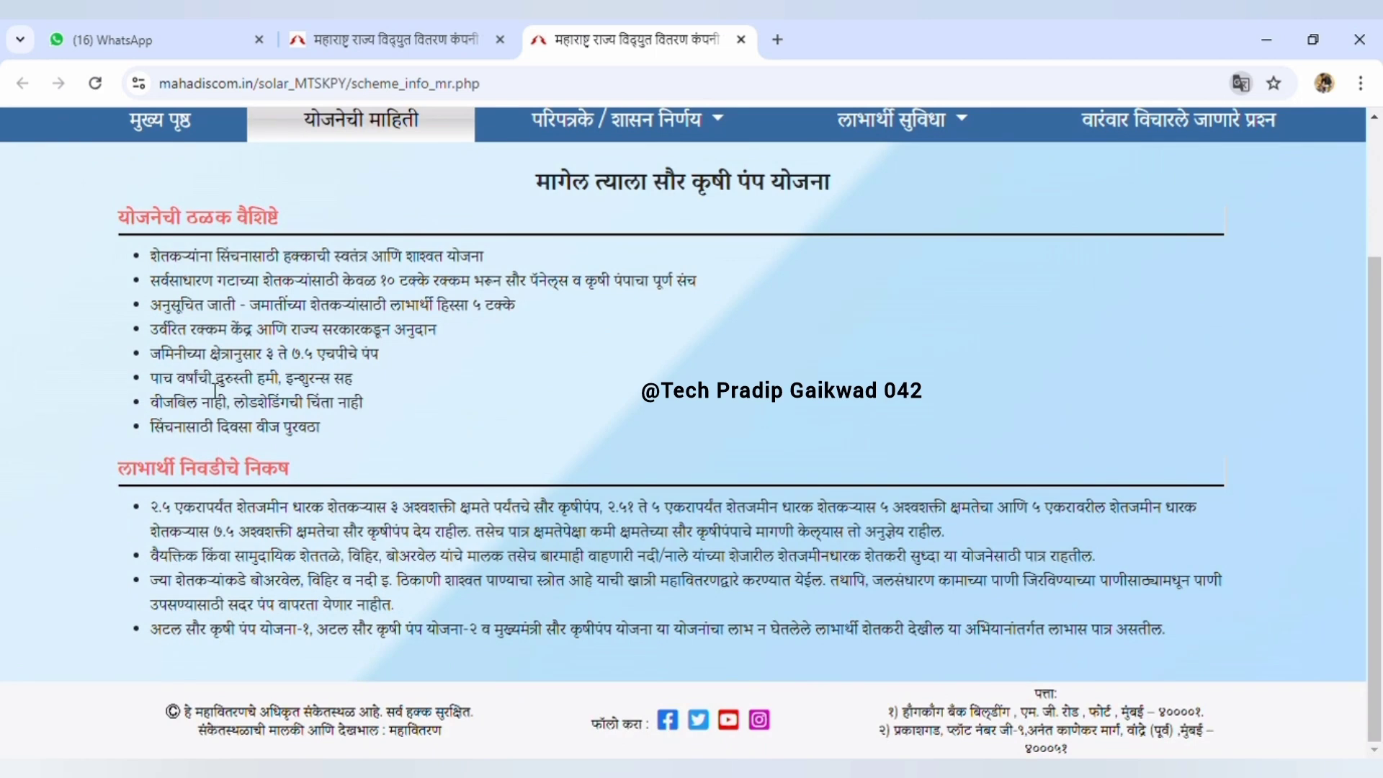
scroll(215, 391, up, 2)
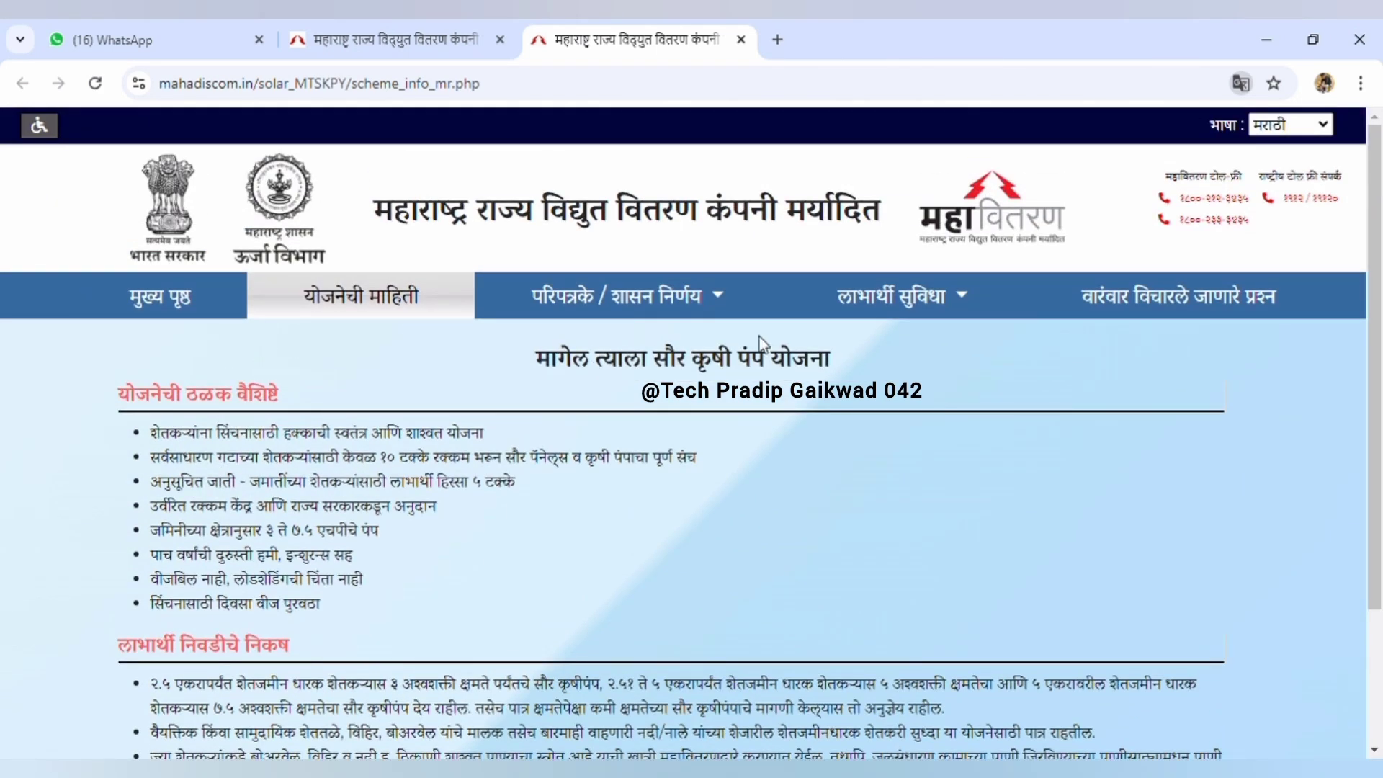
mouse_move(908, 306)
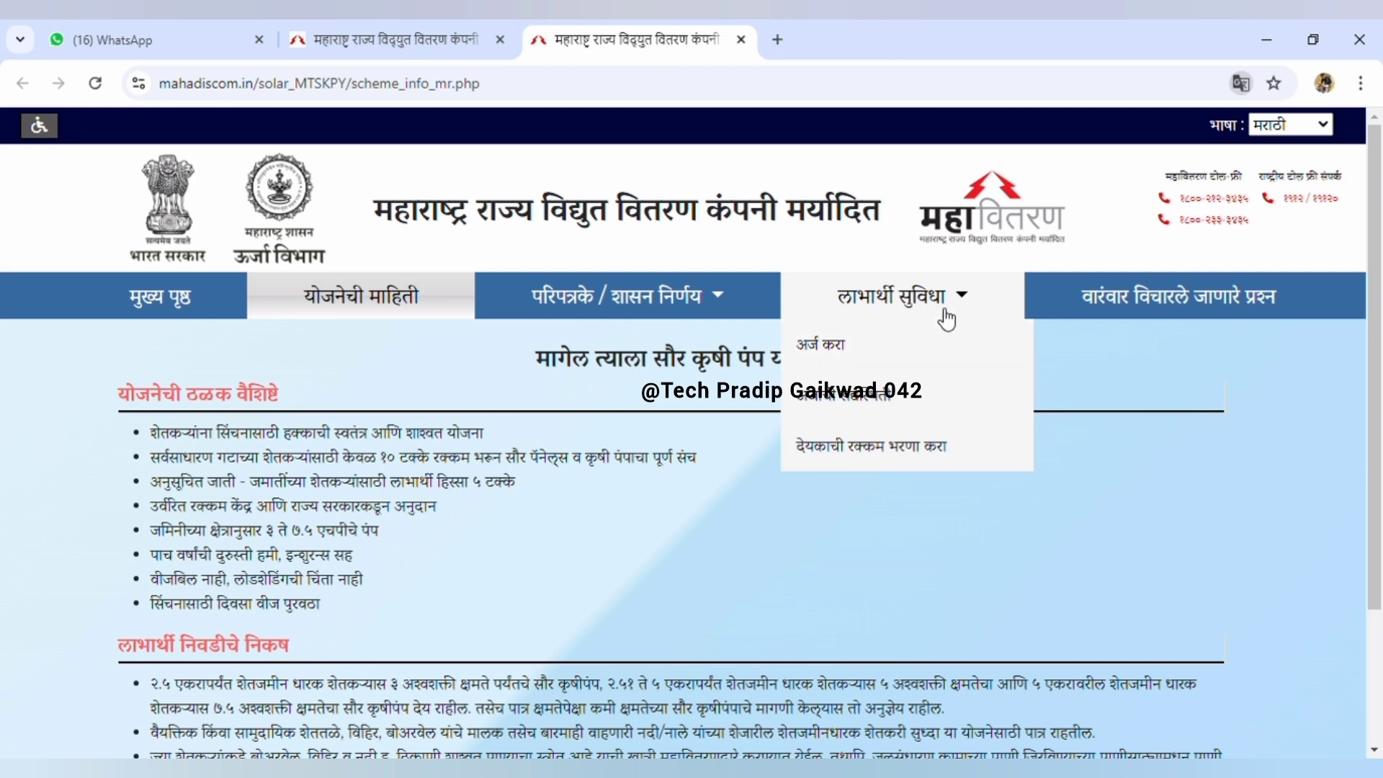
click(838, 352)
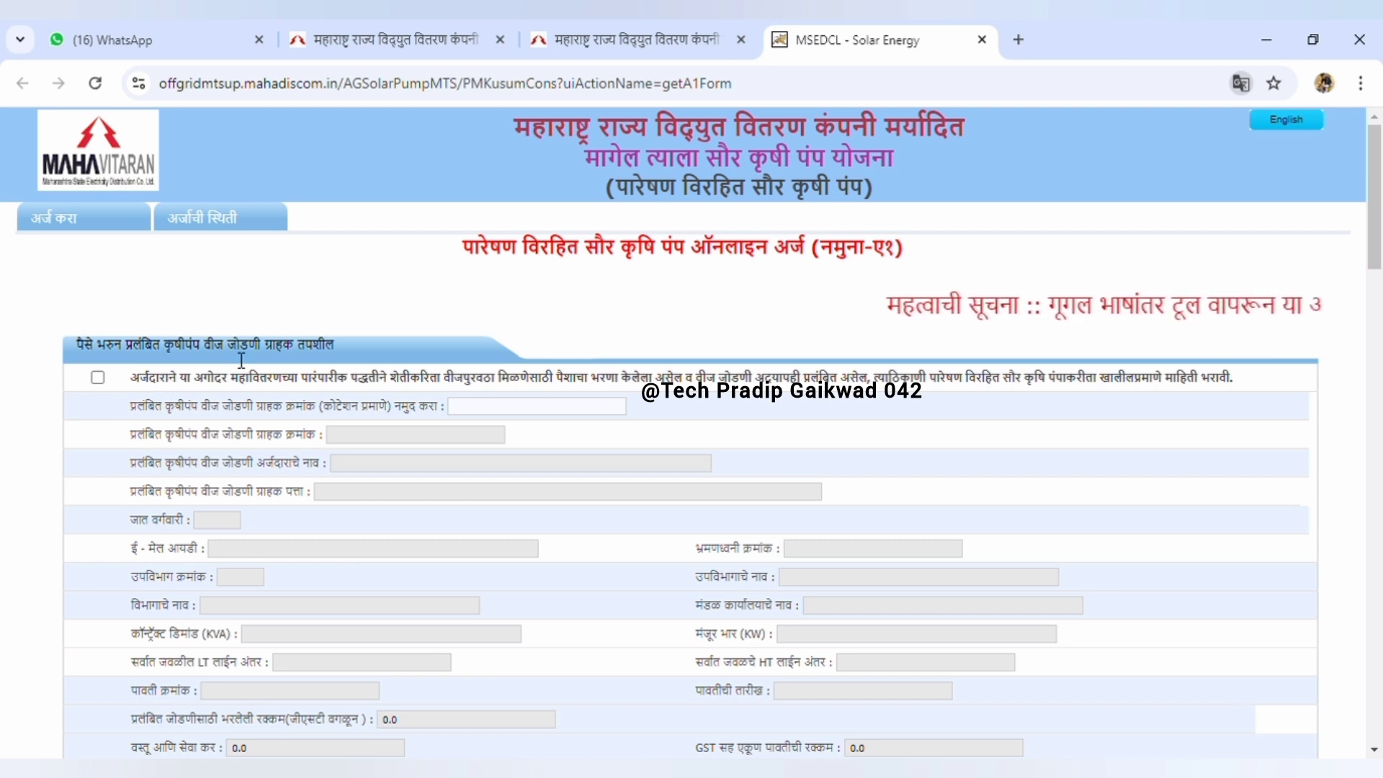
Scroll the नमुना-ए१ form down to the applicant personal and land details section
scroll(241, 360, down, 1)
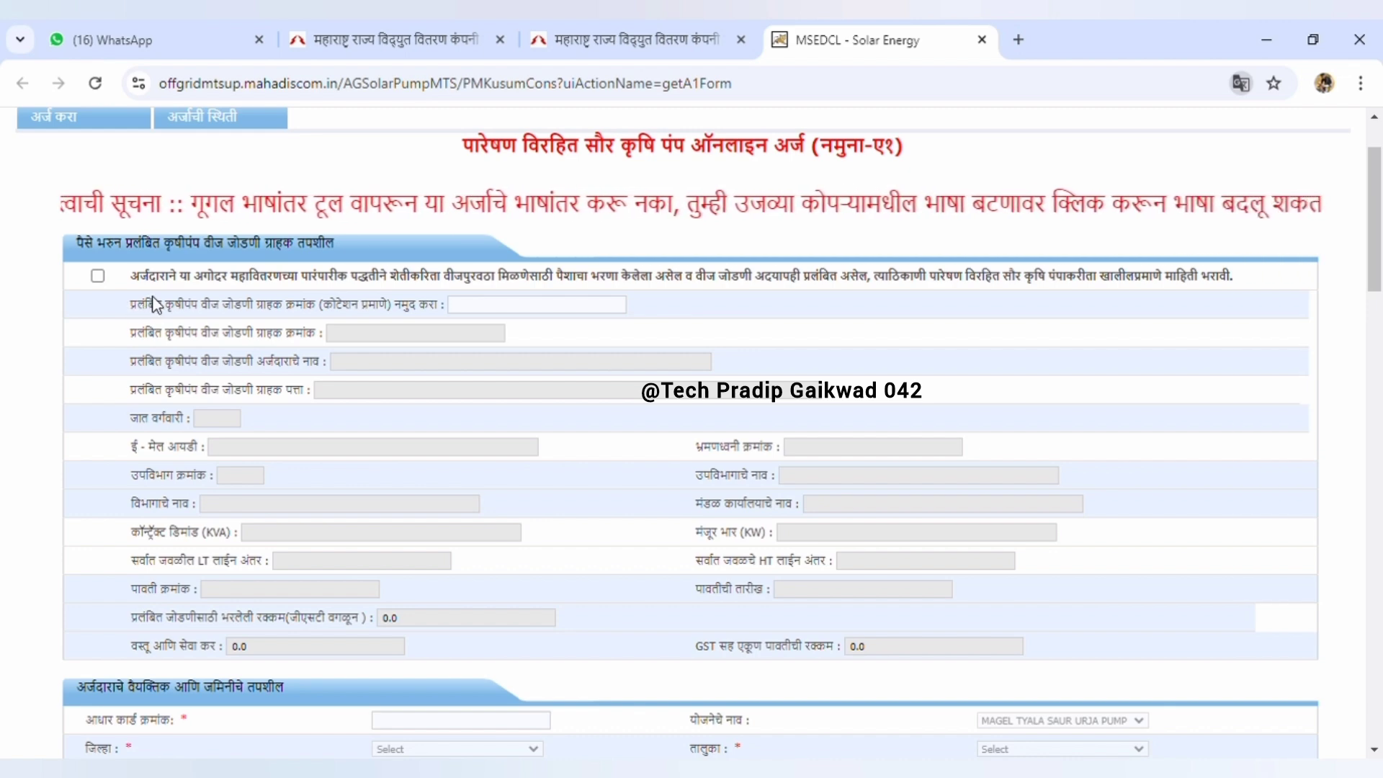
scroll(154, 302, down, 6)
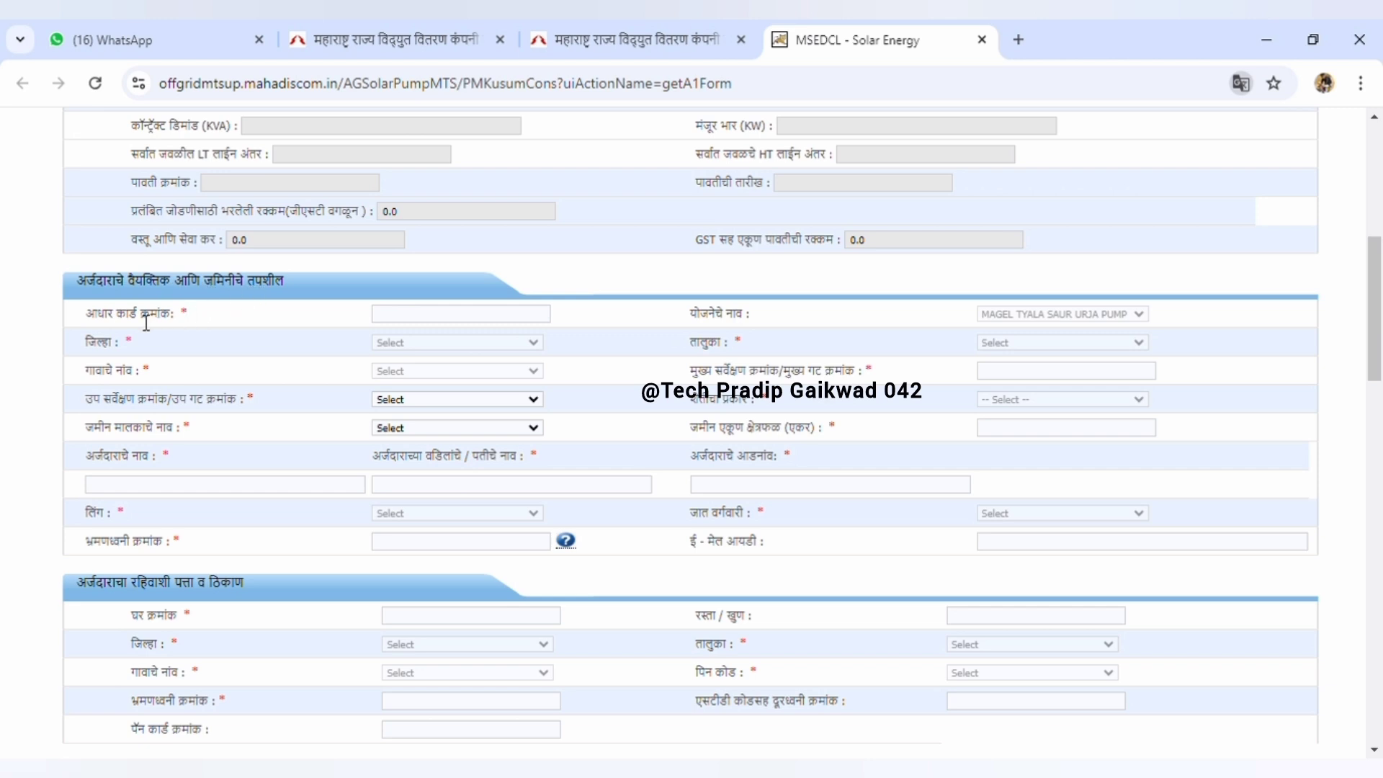
Enter the applicant's Aadhaar number and choose Selu as the taluka
click(431, 321)
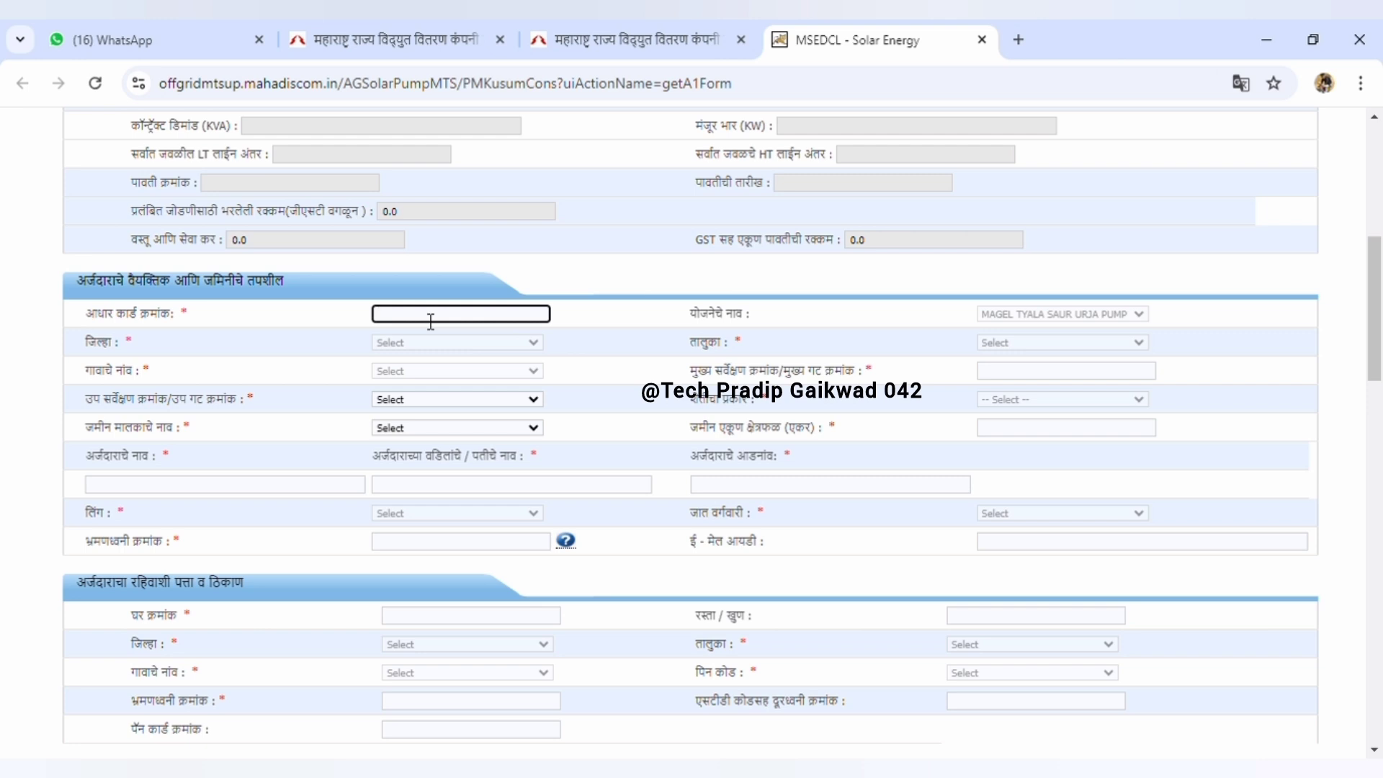
click(431, 321)
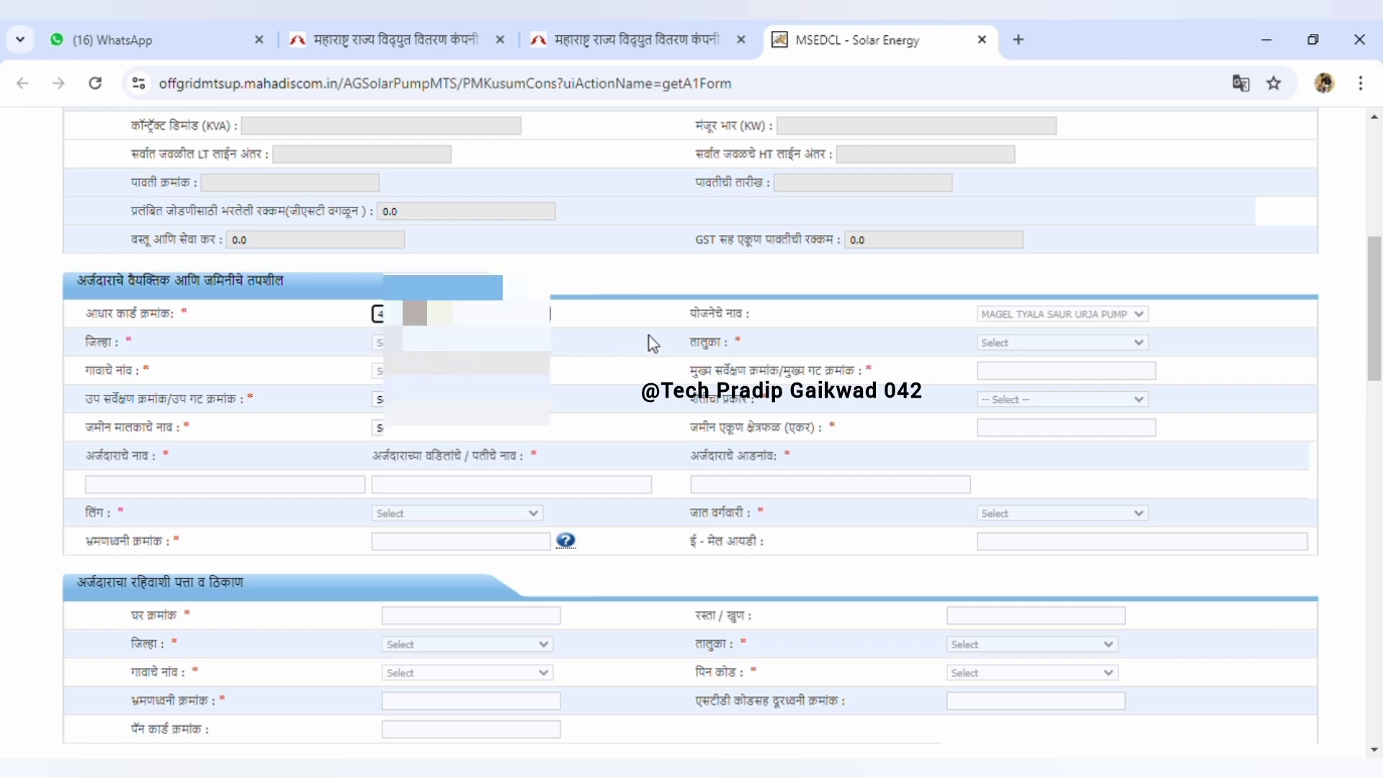
scroll(333, 231, down, 2)
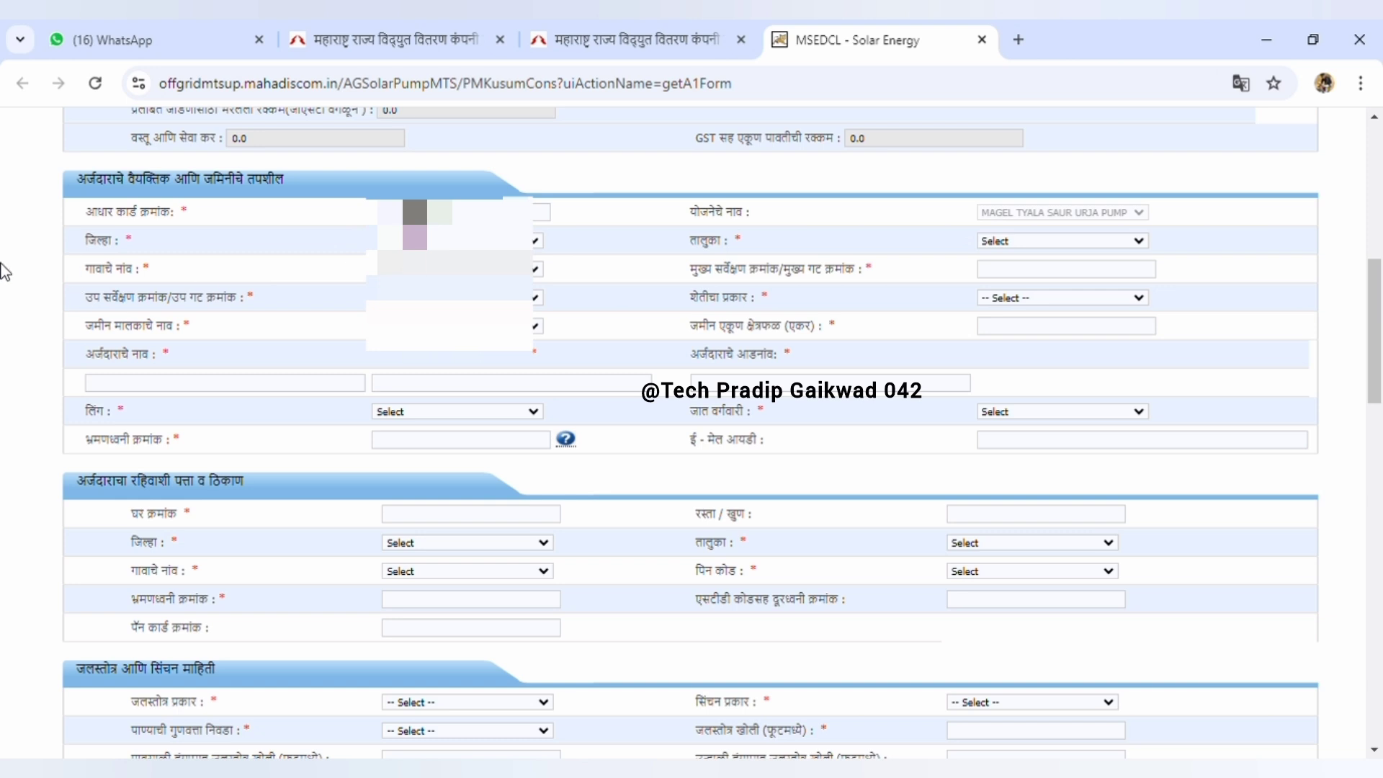
click(1082, 238)
key(s)
scroll(663, 380, up, 1)
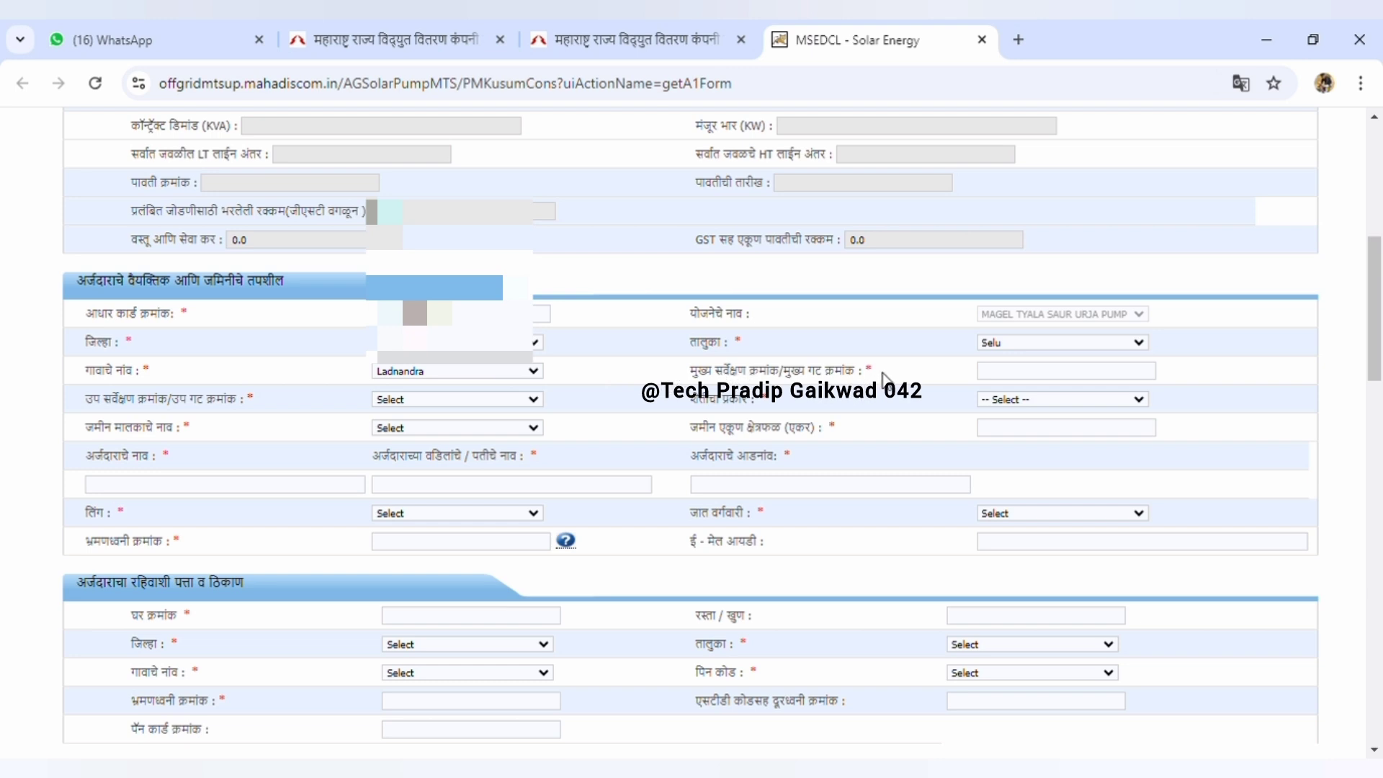
Enter 243 as the main survey number
click(1012, 375)
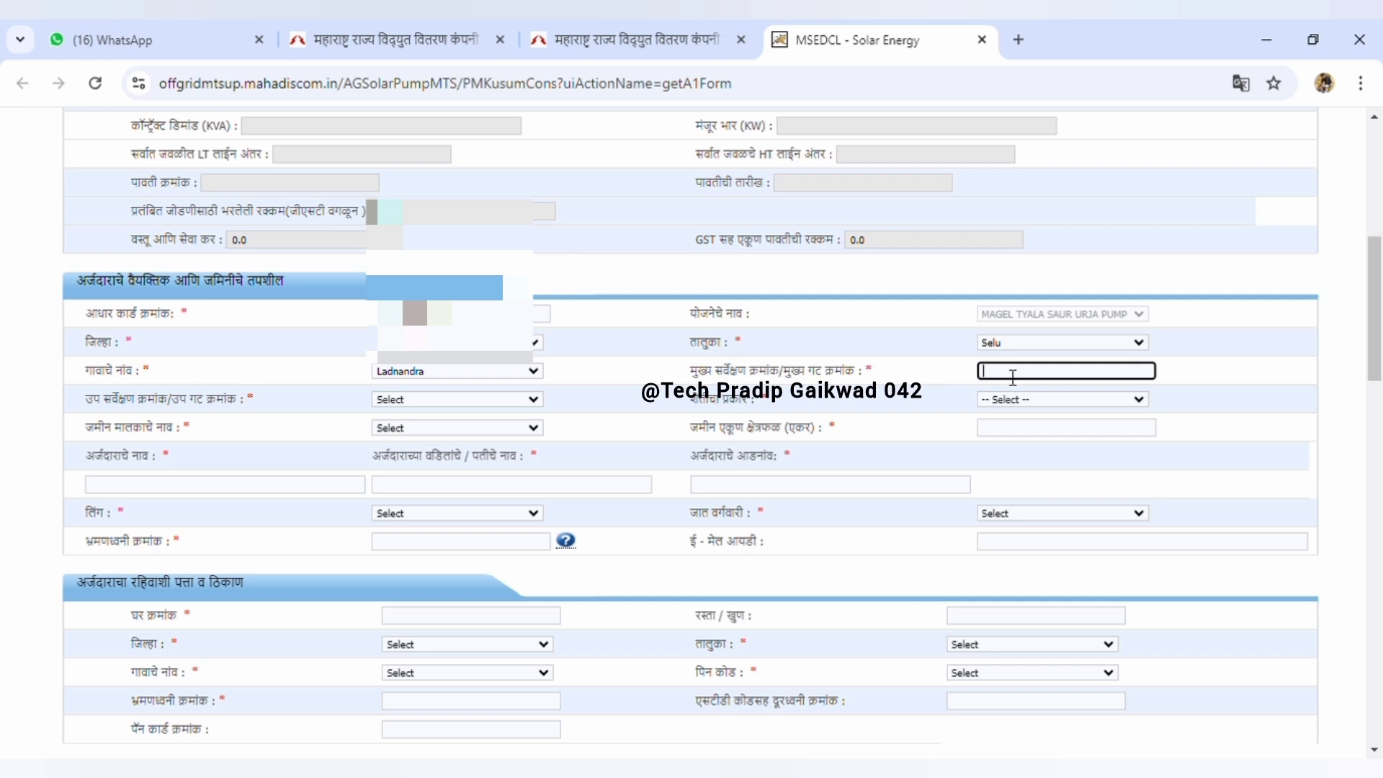
text(243)
click(414, 399)
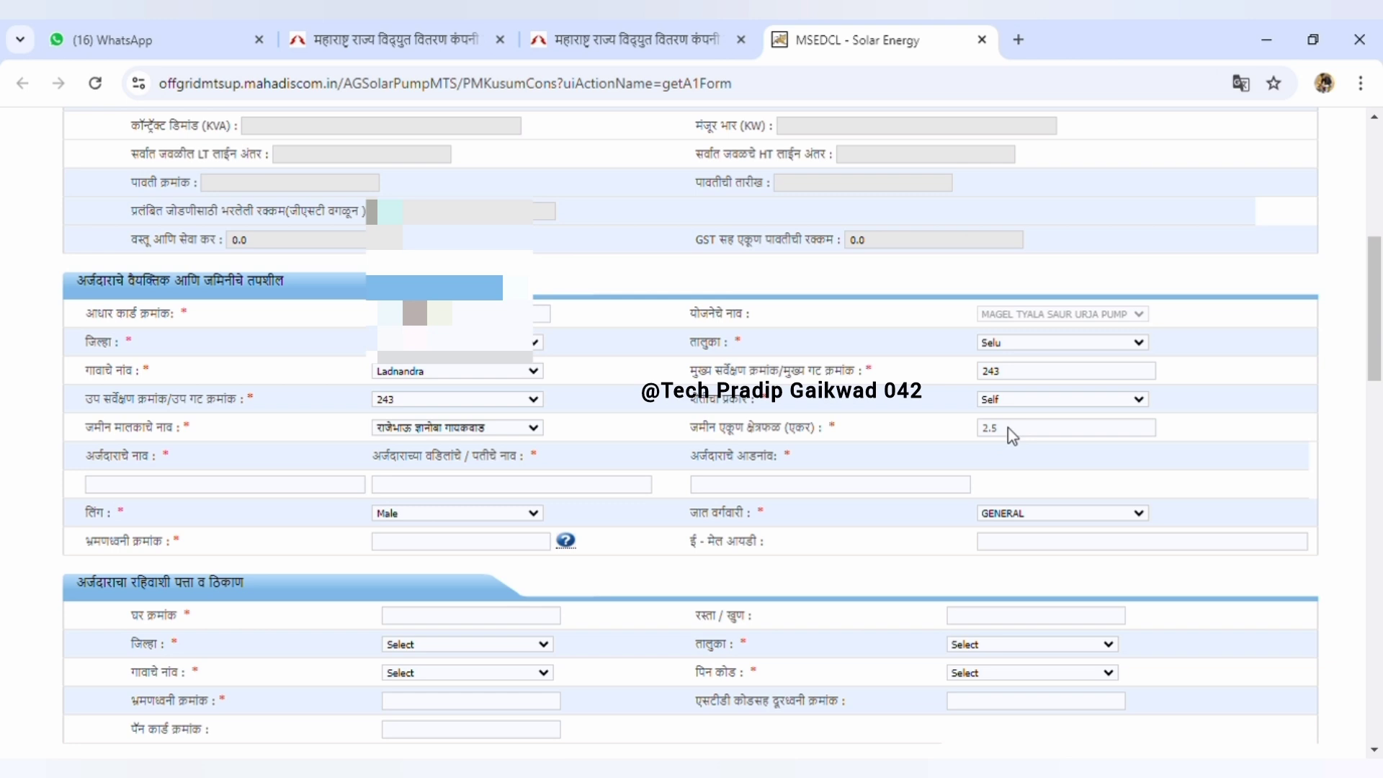
Fill in the applicant's first name, father's name and surname, then the mobile number
click(228, 494)
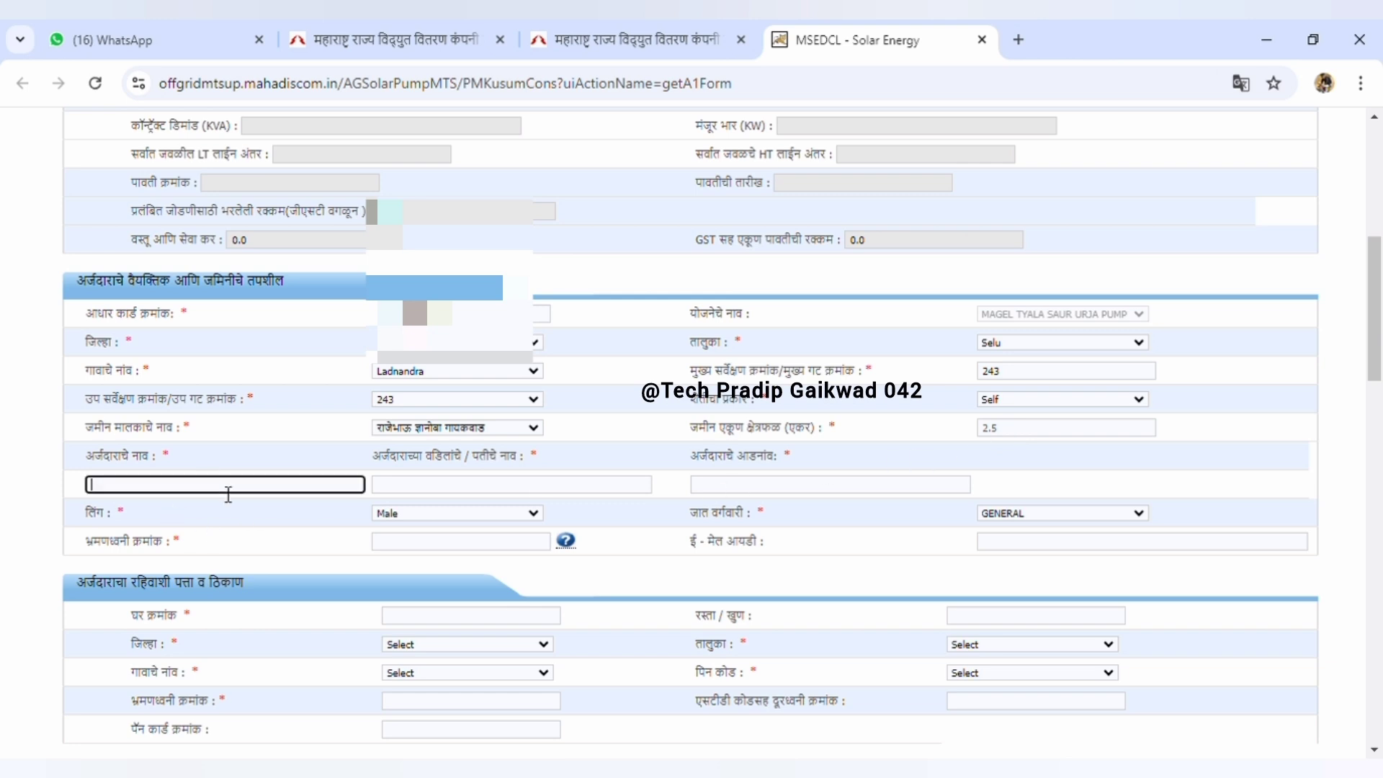
click(422, 488)
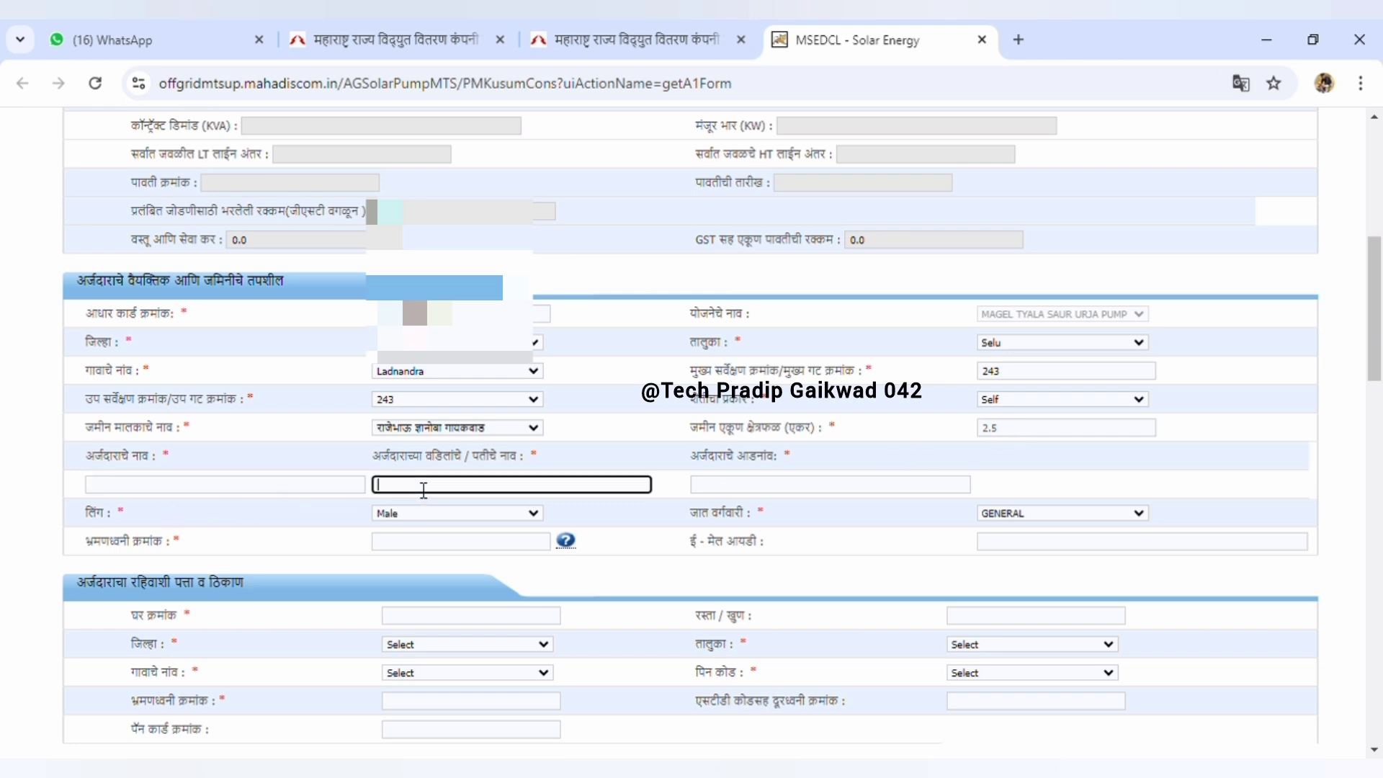
click(740, 496)
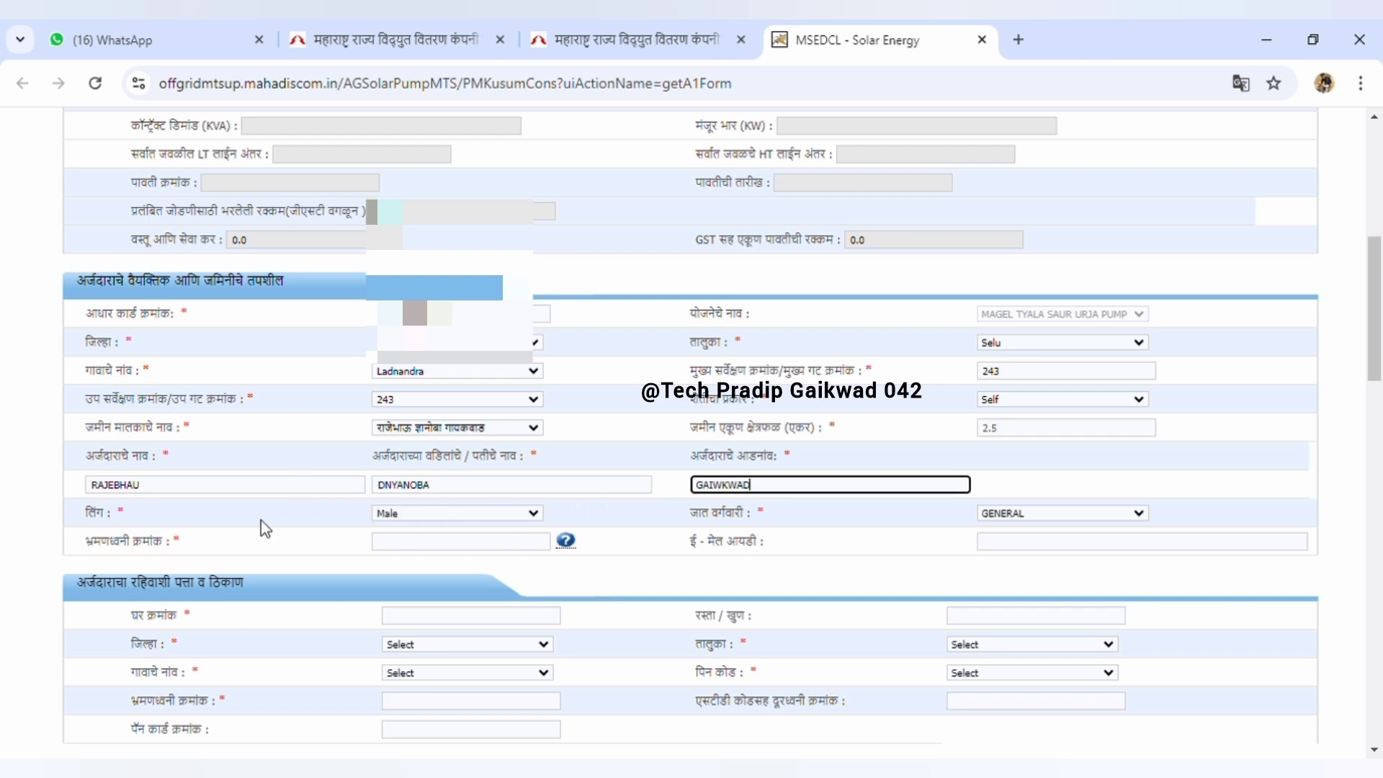
click(522, 518)
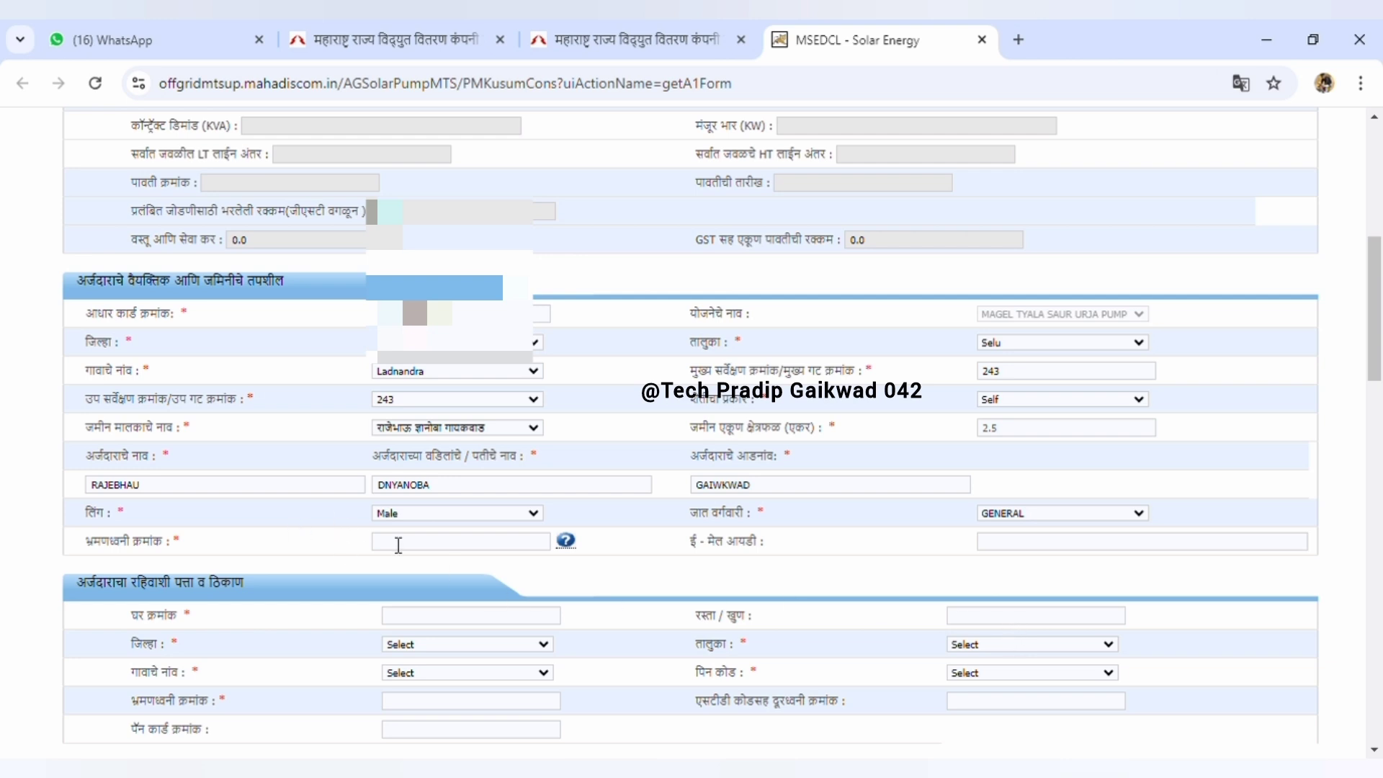
click(425, 552)
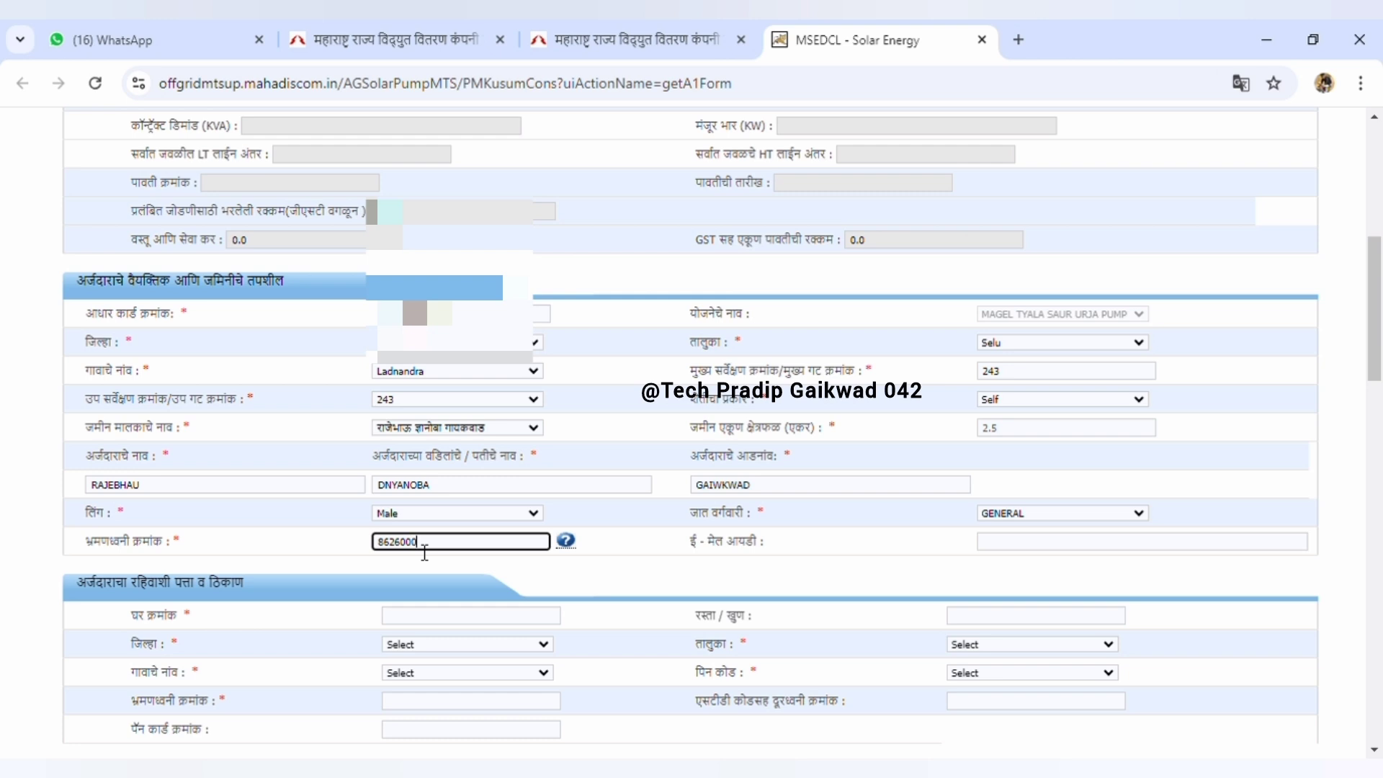
scroll(577, 426, down, 4)
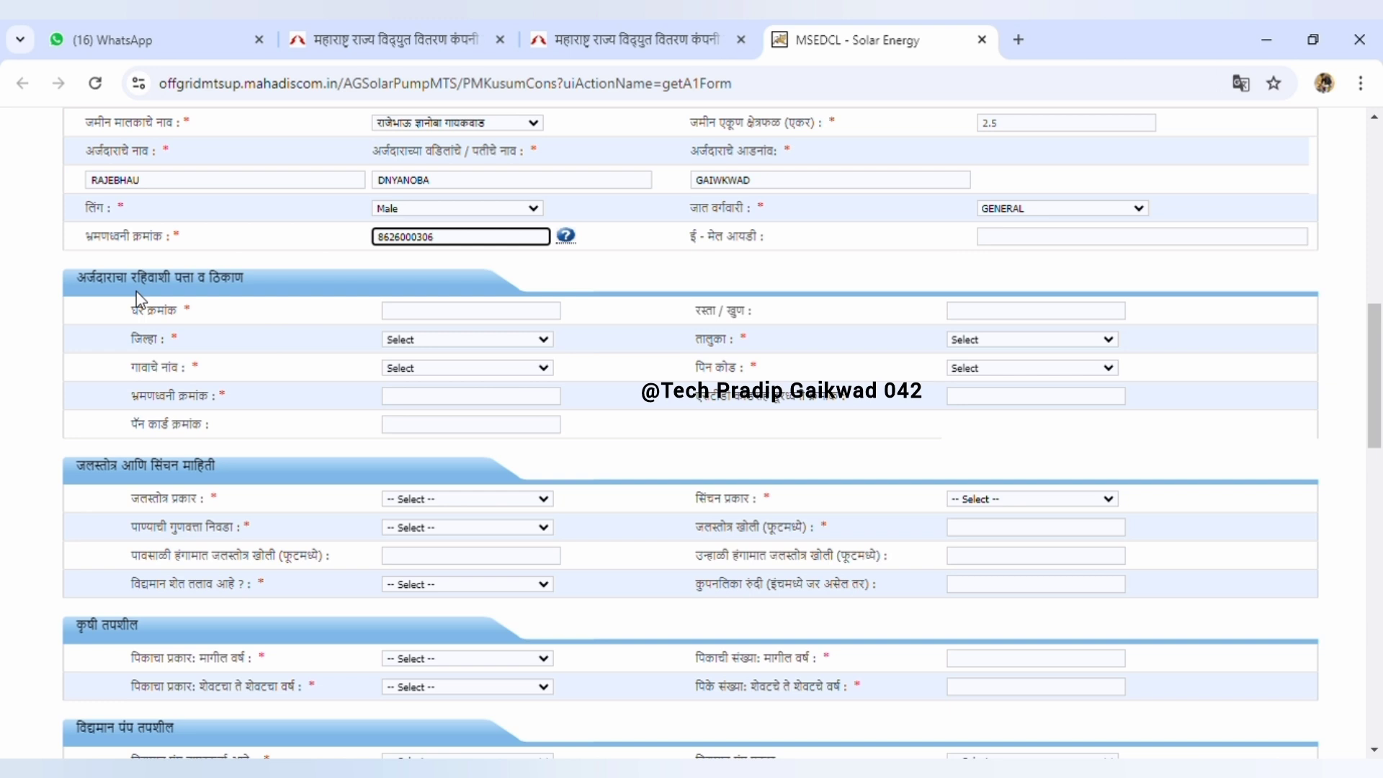
click(438, 315)
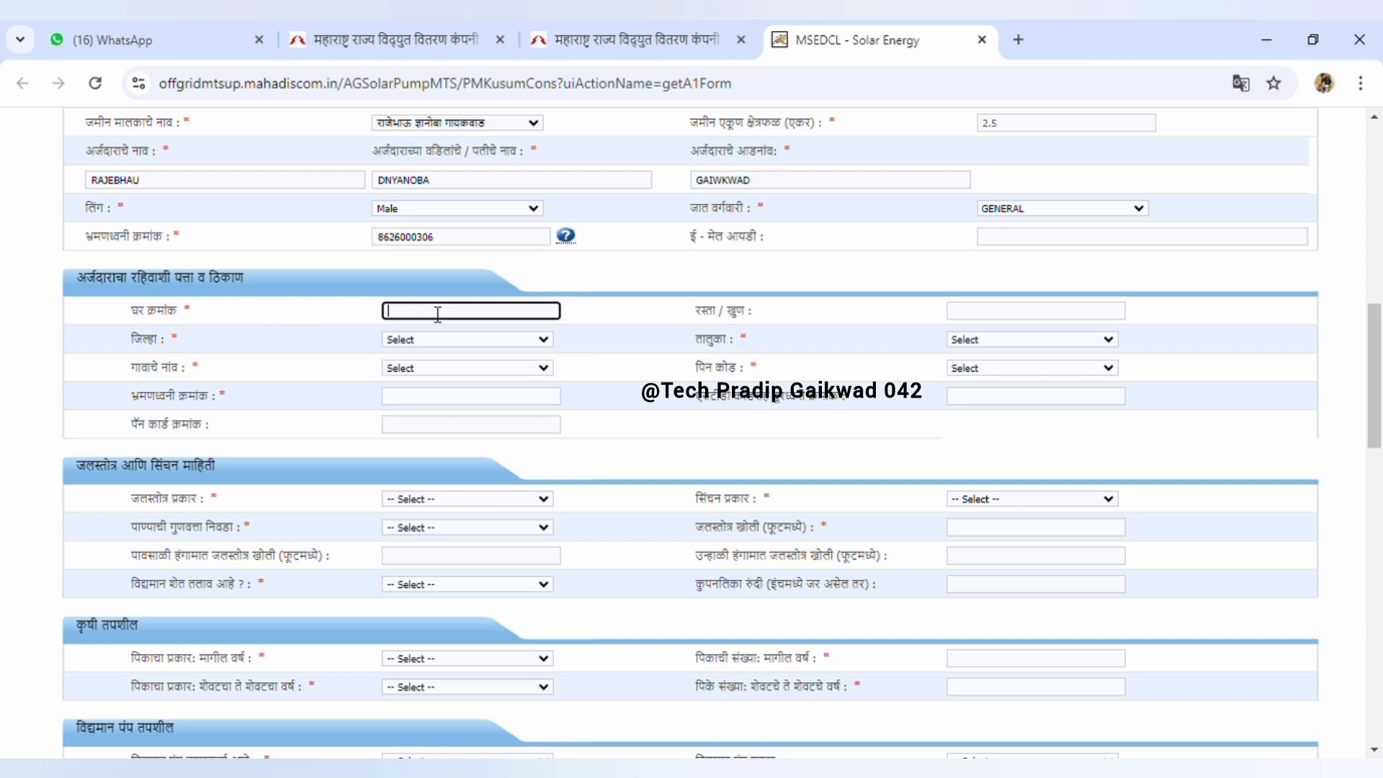
text(143)
click(411, 346)
click(434, 479)
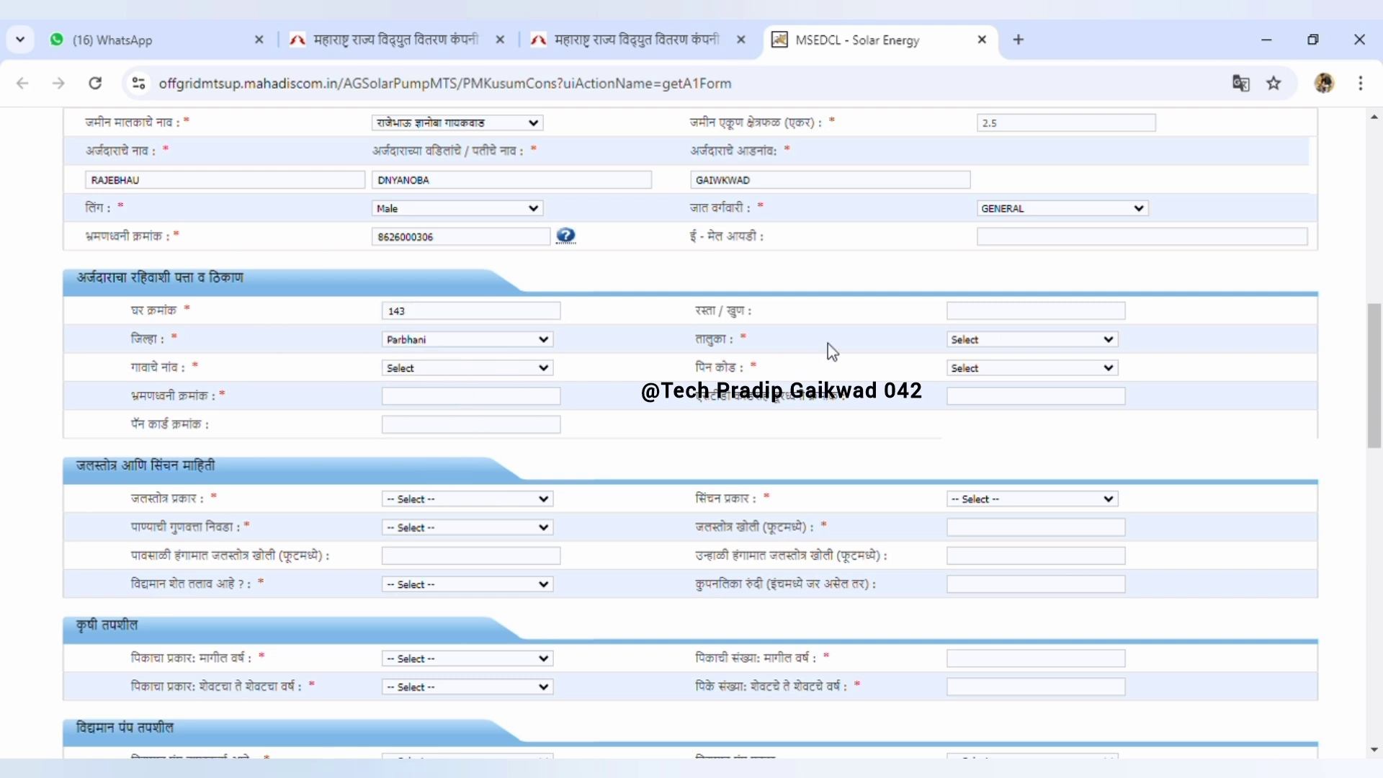
click(1000, 565)
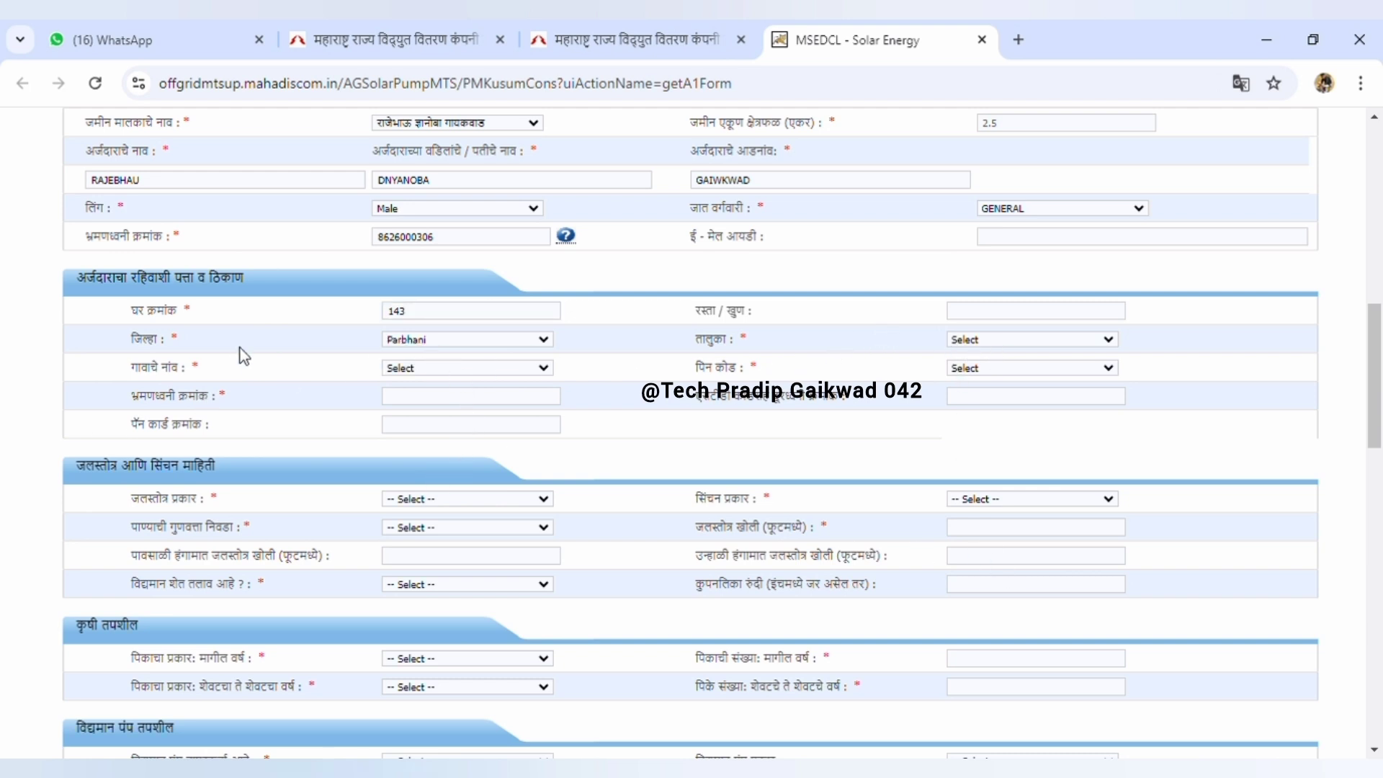
click(401, 368)
click(416, 481)
click(981, 481)
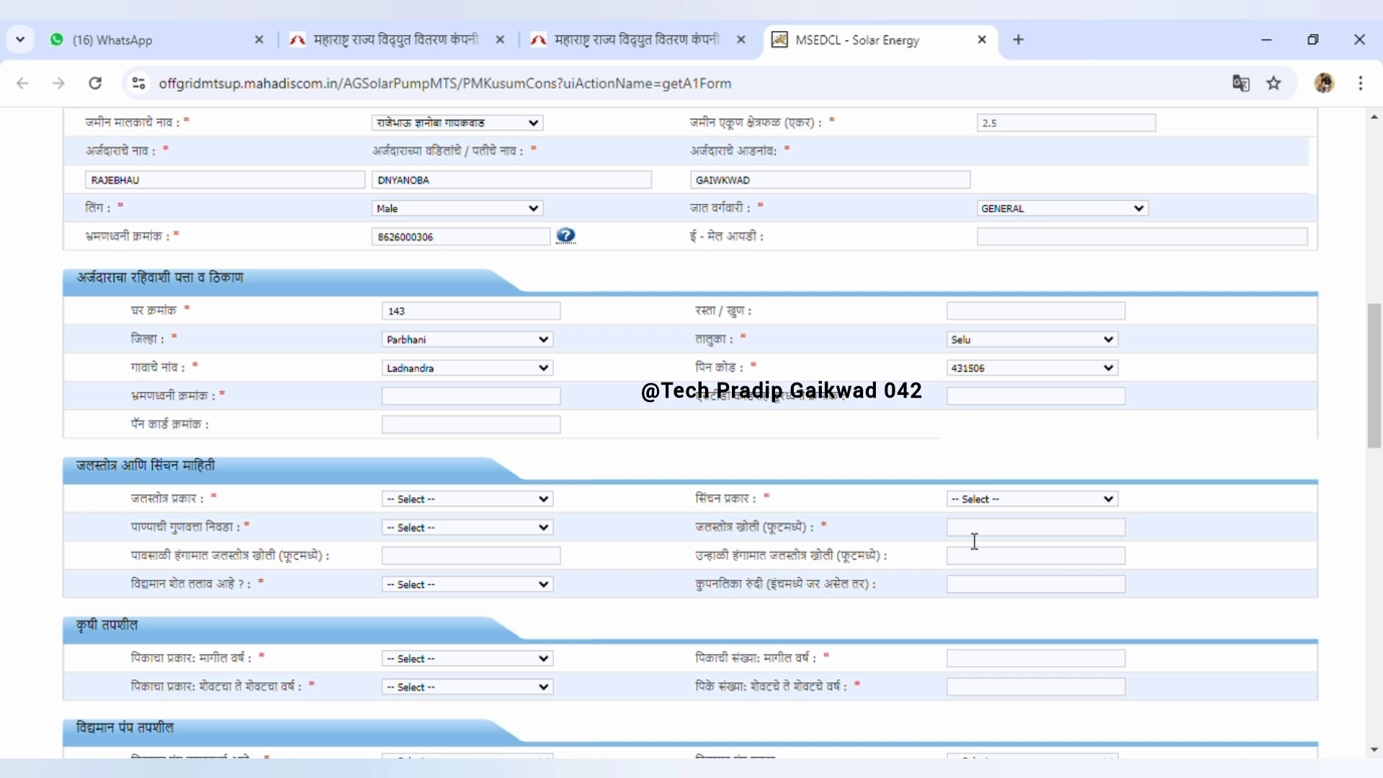
click(419, 405)
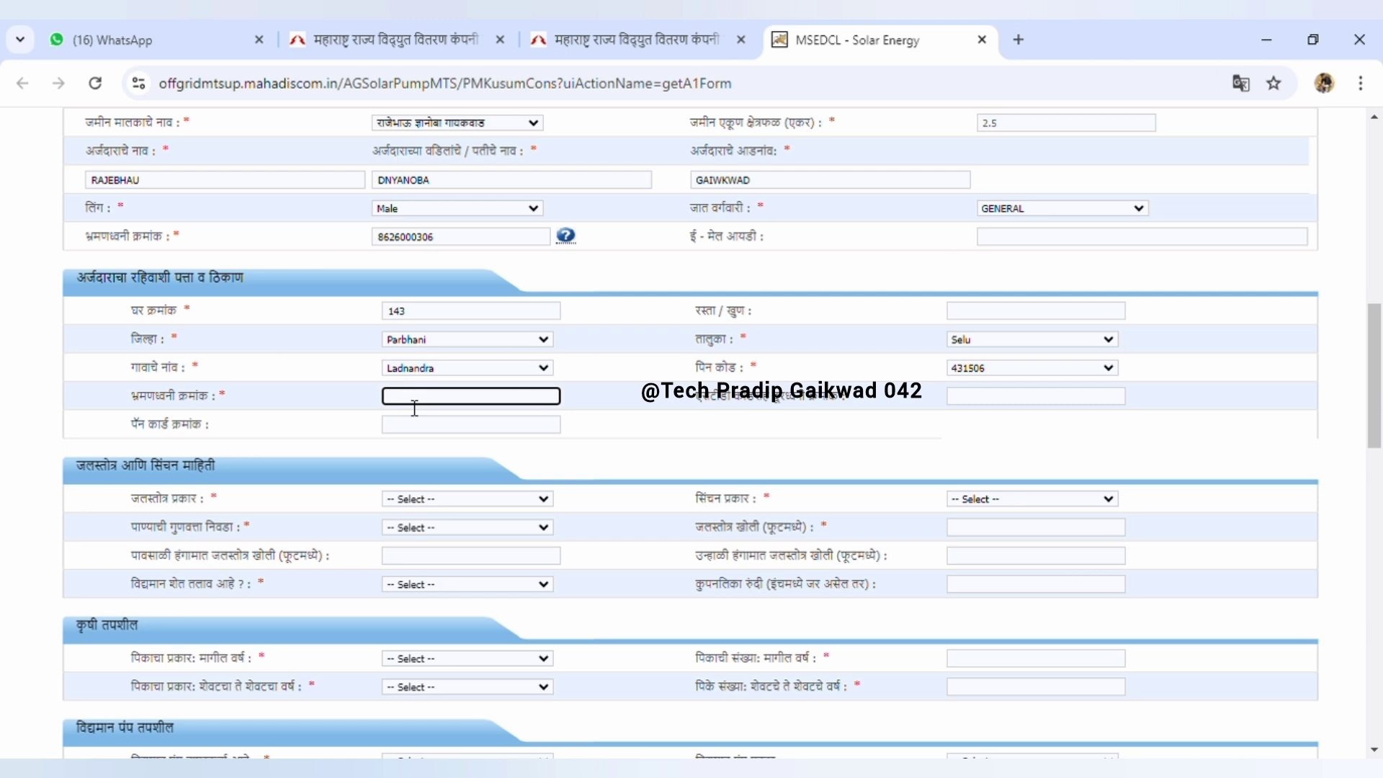
key(ctrl+v)
scroll(222, 296, down, 3)
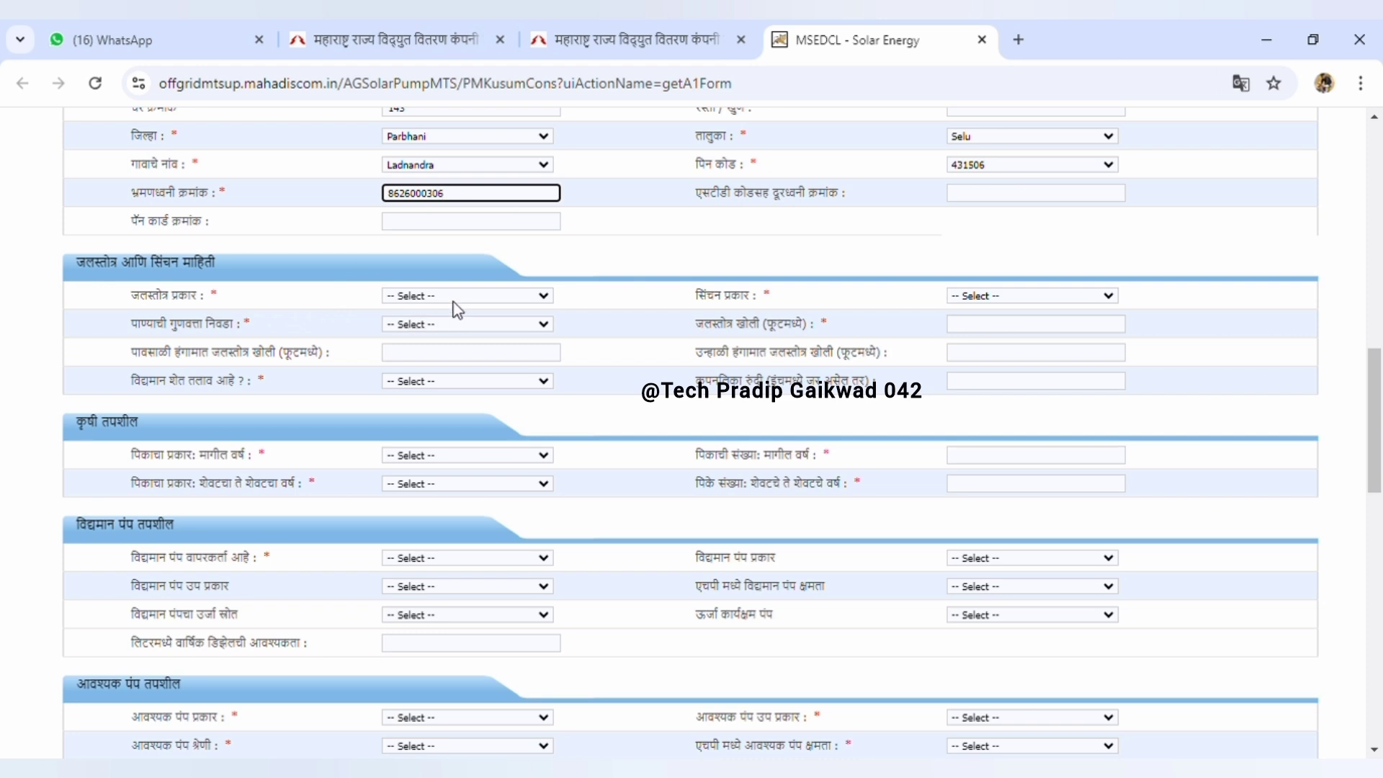
Set the water source to Well, Open irrigation, Soft water, 30 ft depth, with no farm pond
click(458, 338)
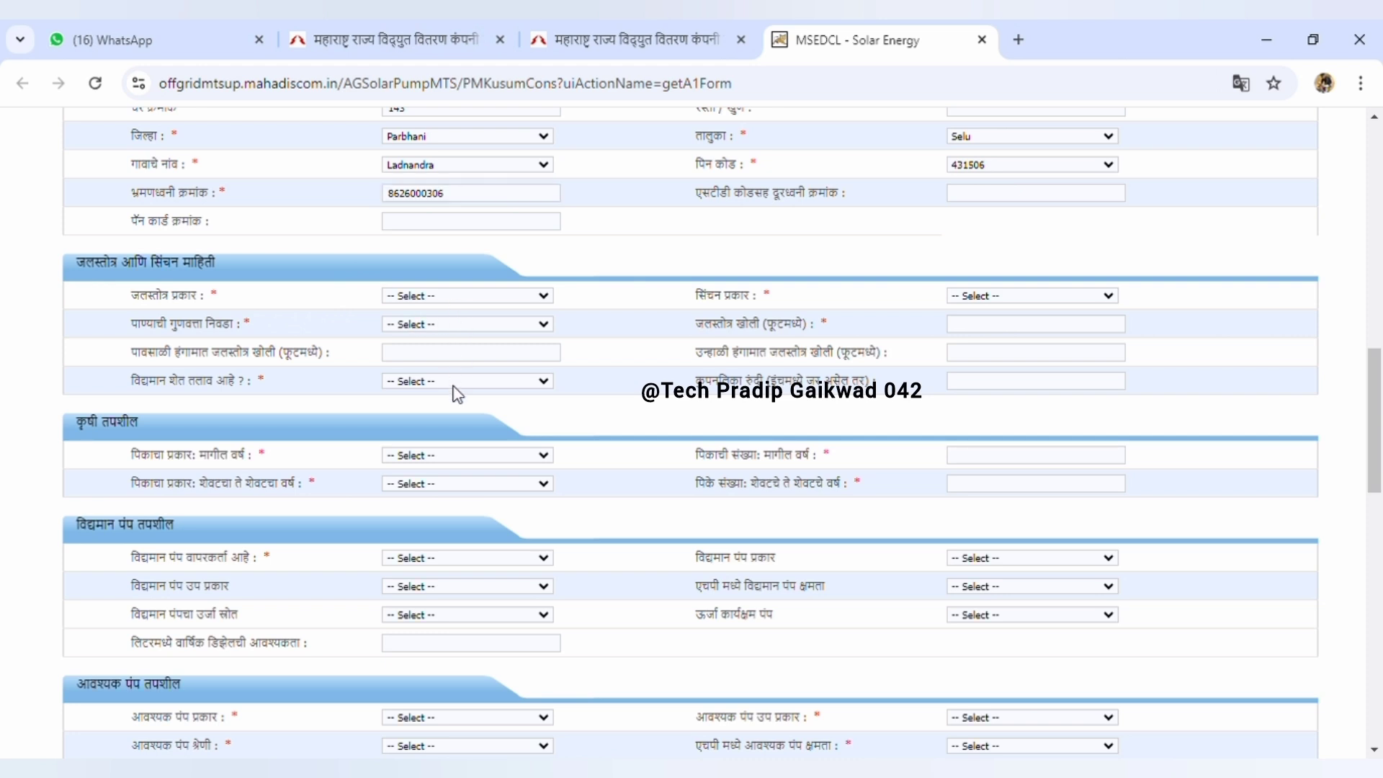
click(468, 351)
click(986, 365)
click(441, 403)
click(978, 331)
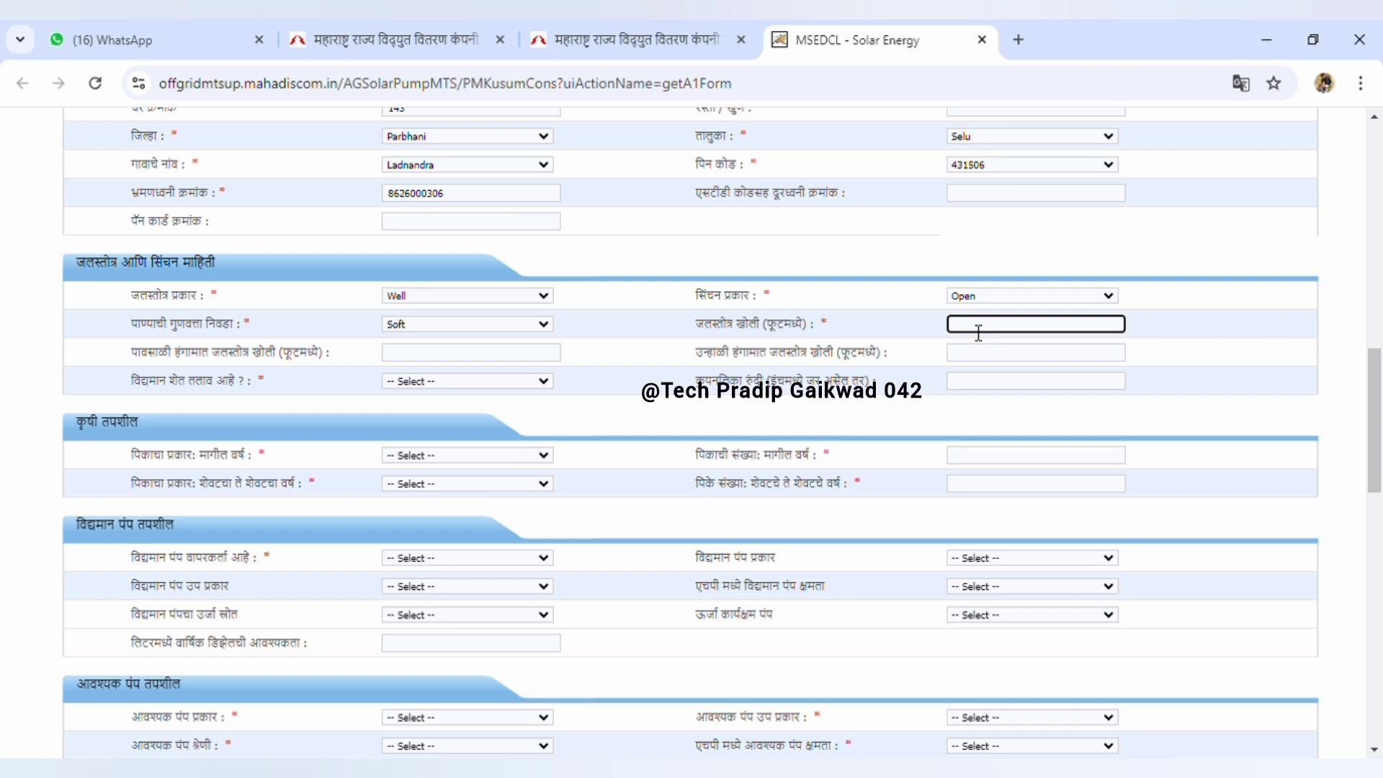
text(30)
click(411, 353)
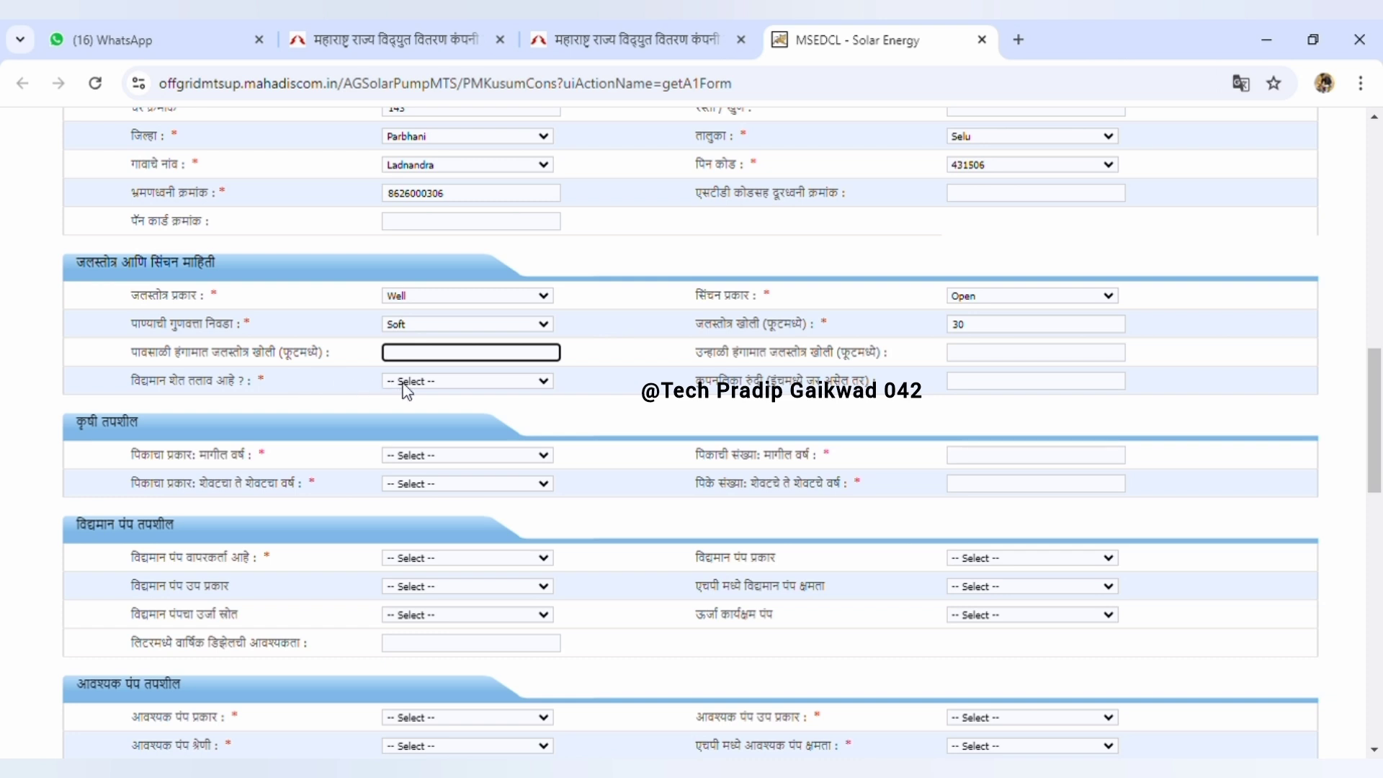
click(409, 421)
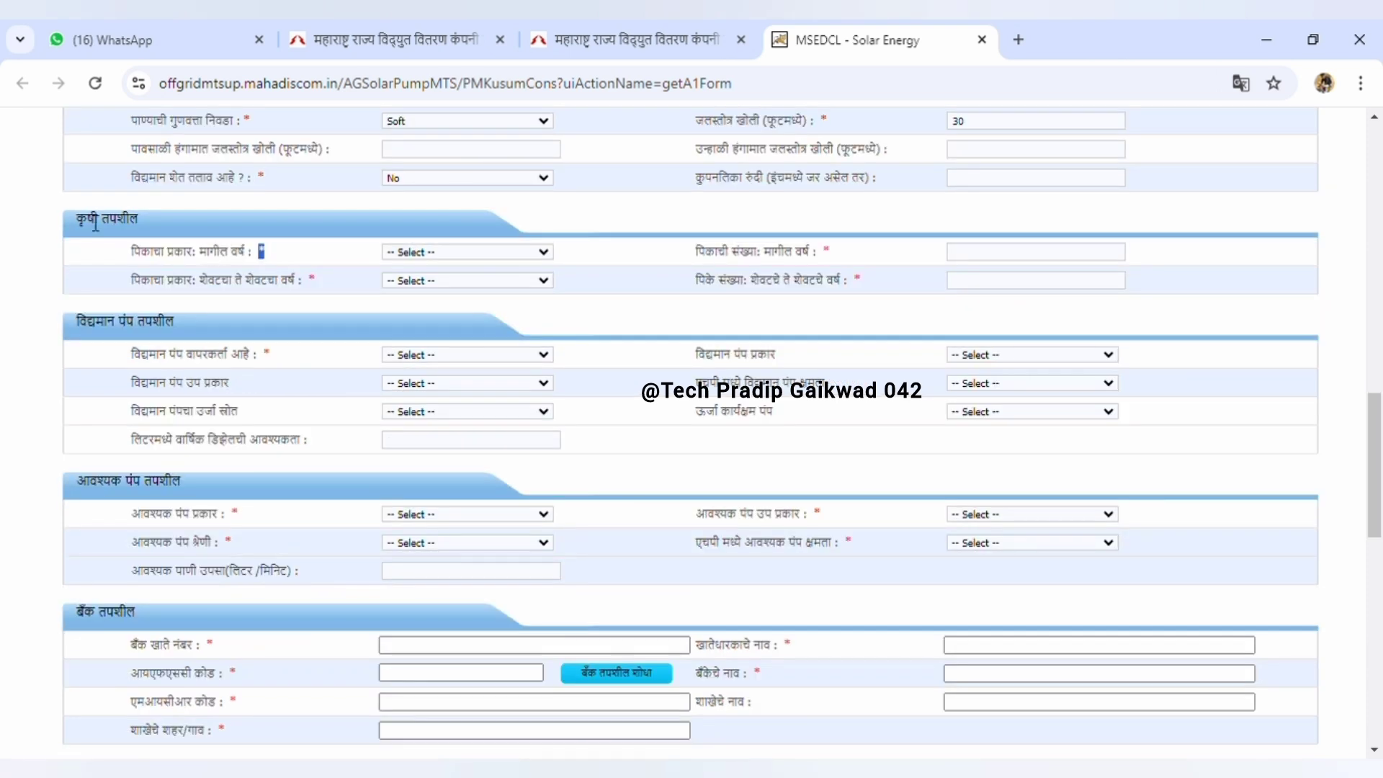
Set both crop rows to Kharif with a crop count of 2 each
drag(118, 220, 265, 258)
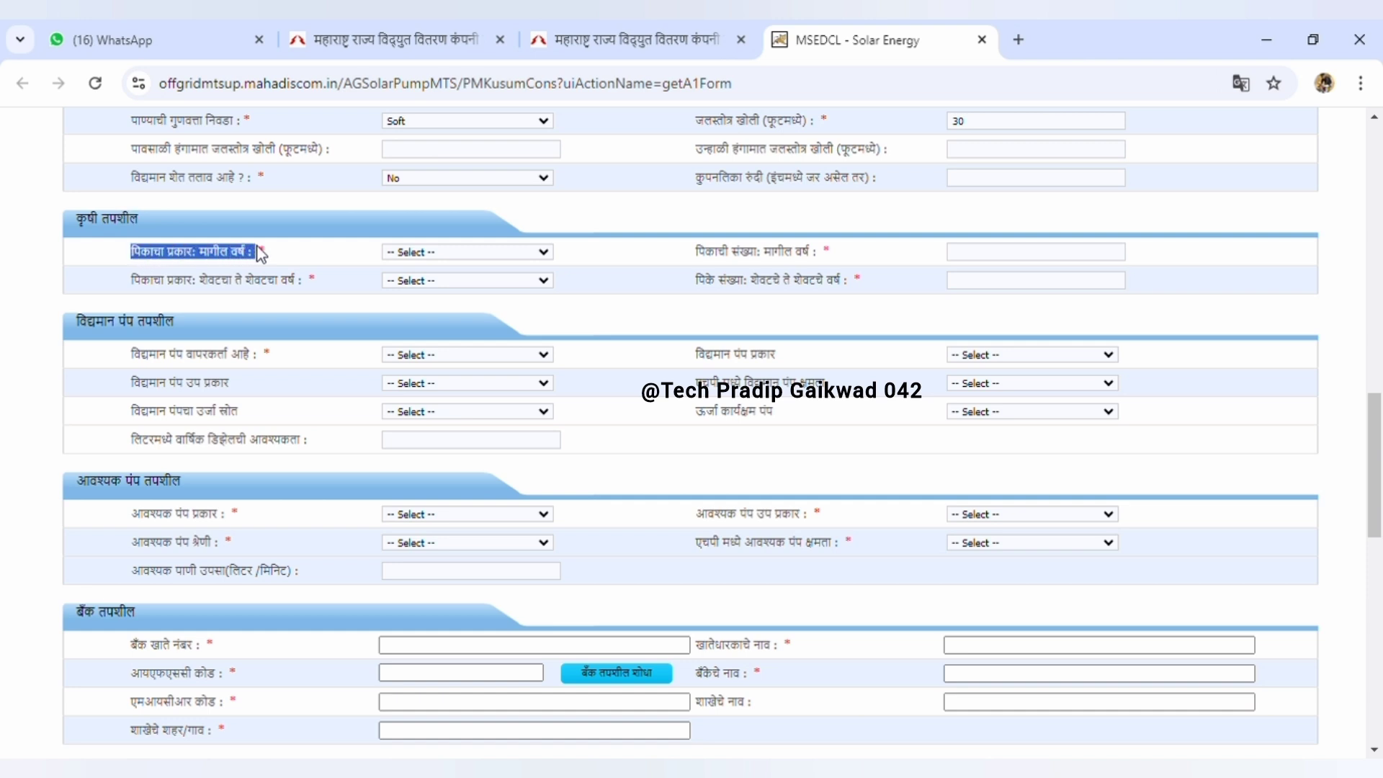
click(245, 265)
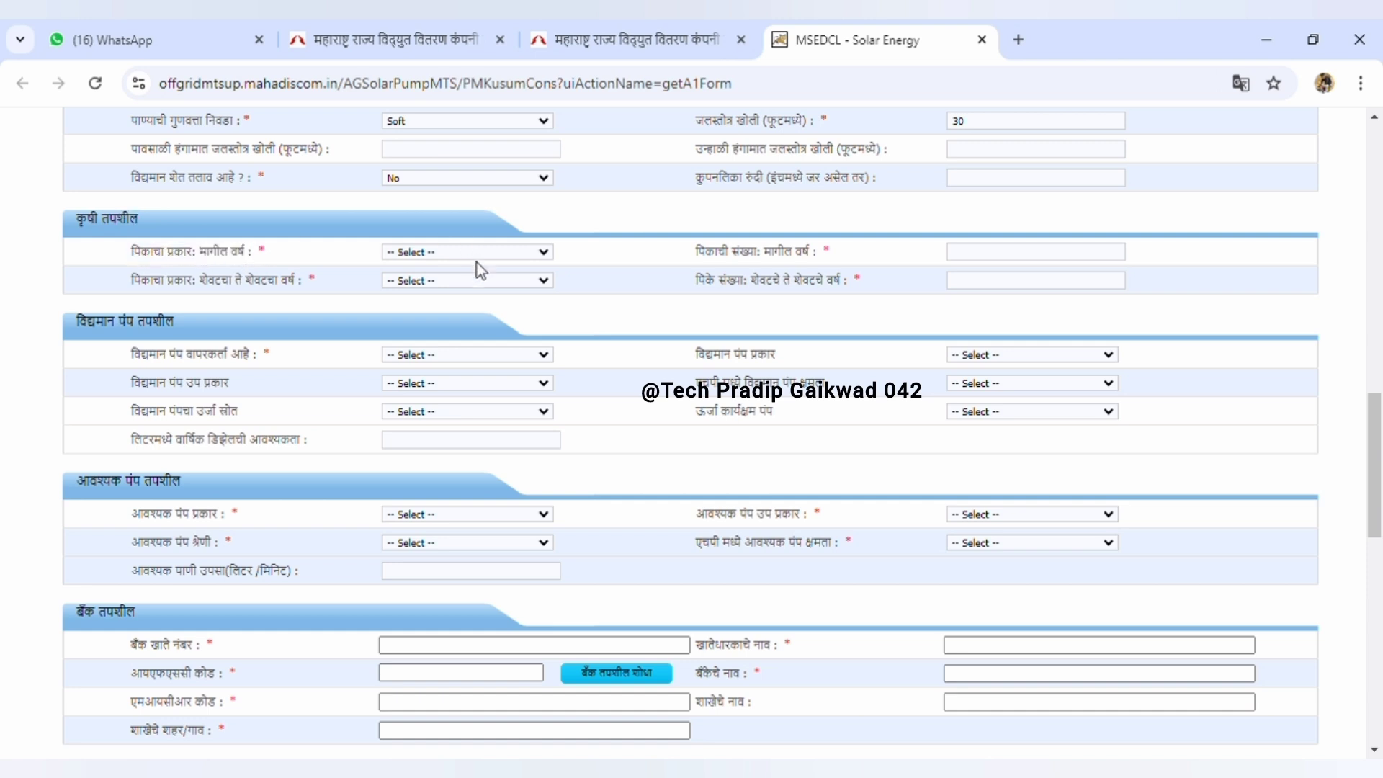
click(502, 317)
click(1017, 260)
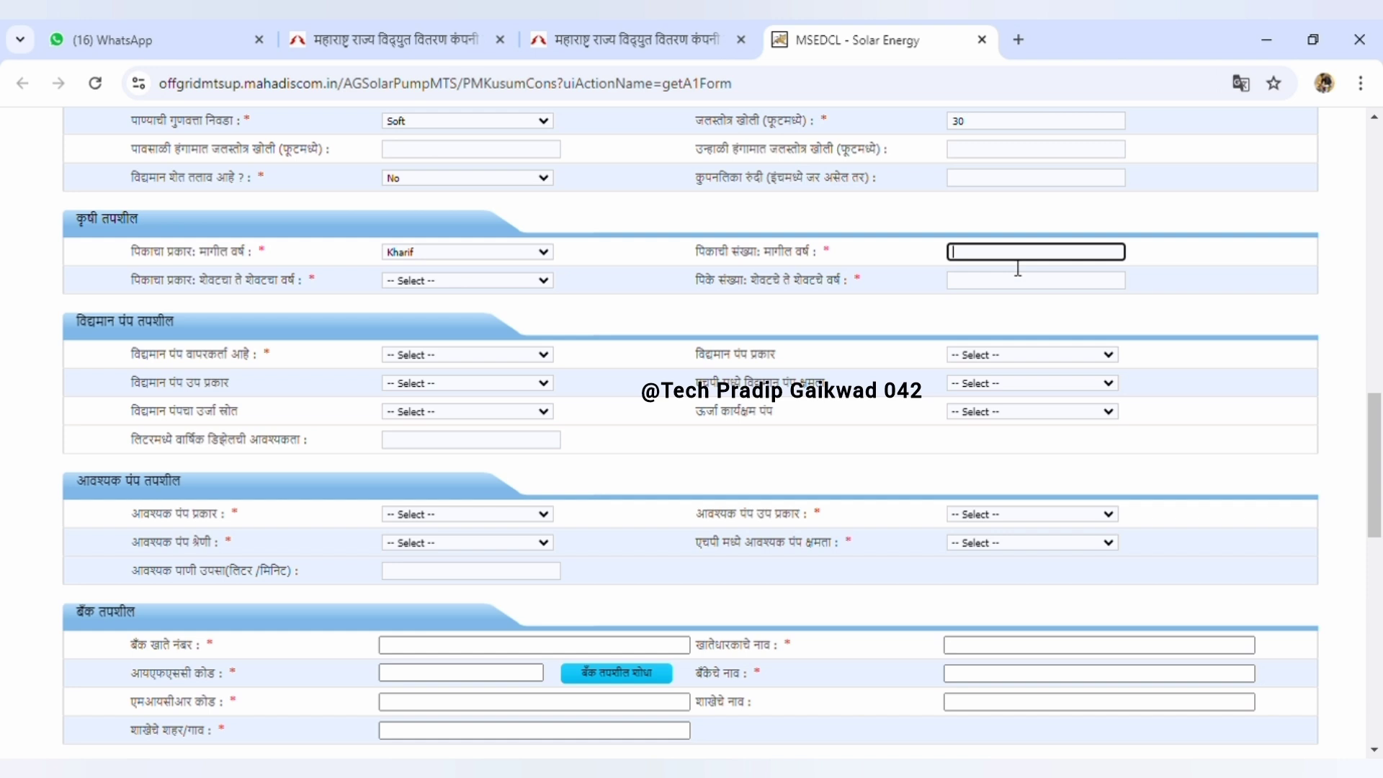
text(1)
key(BackSpace)
text(2)
key(Tab)
key(k)
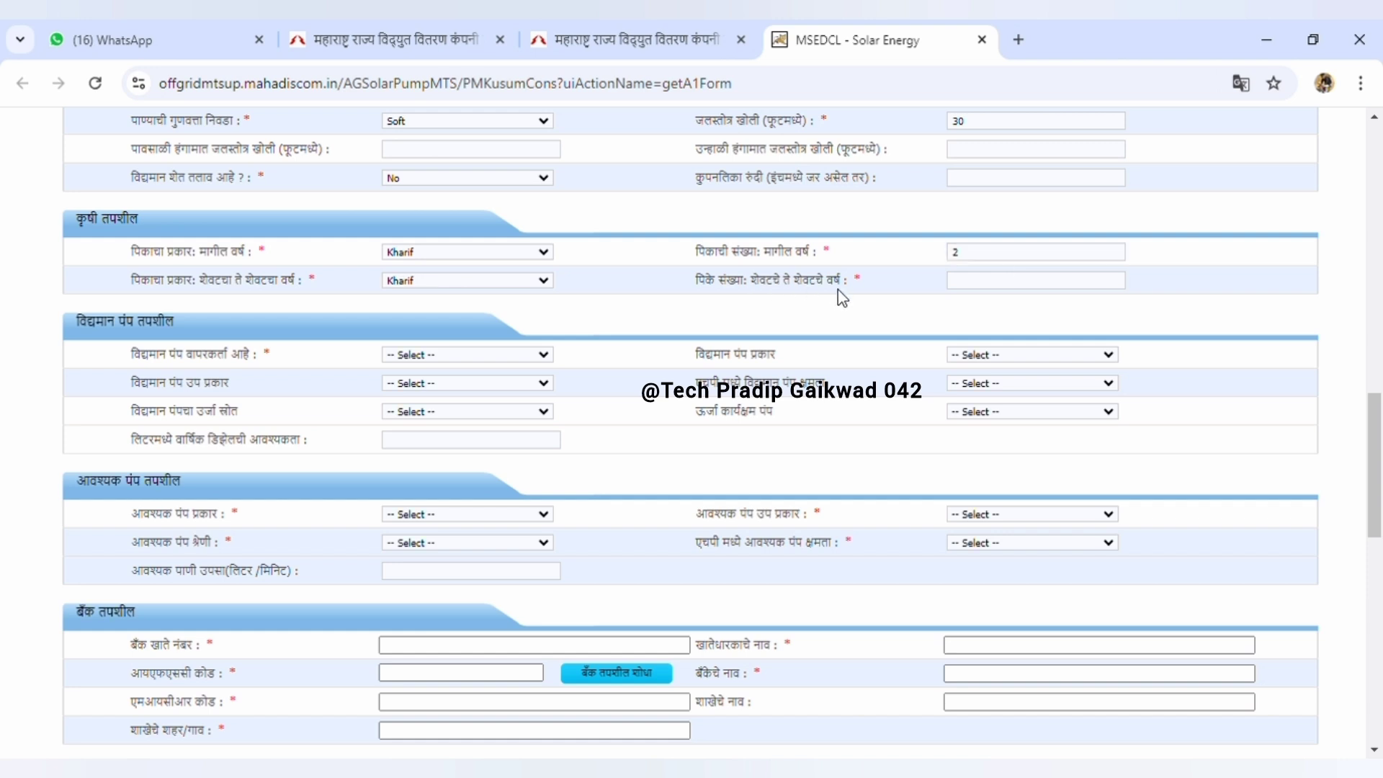
click(973, 298)
text(2)
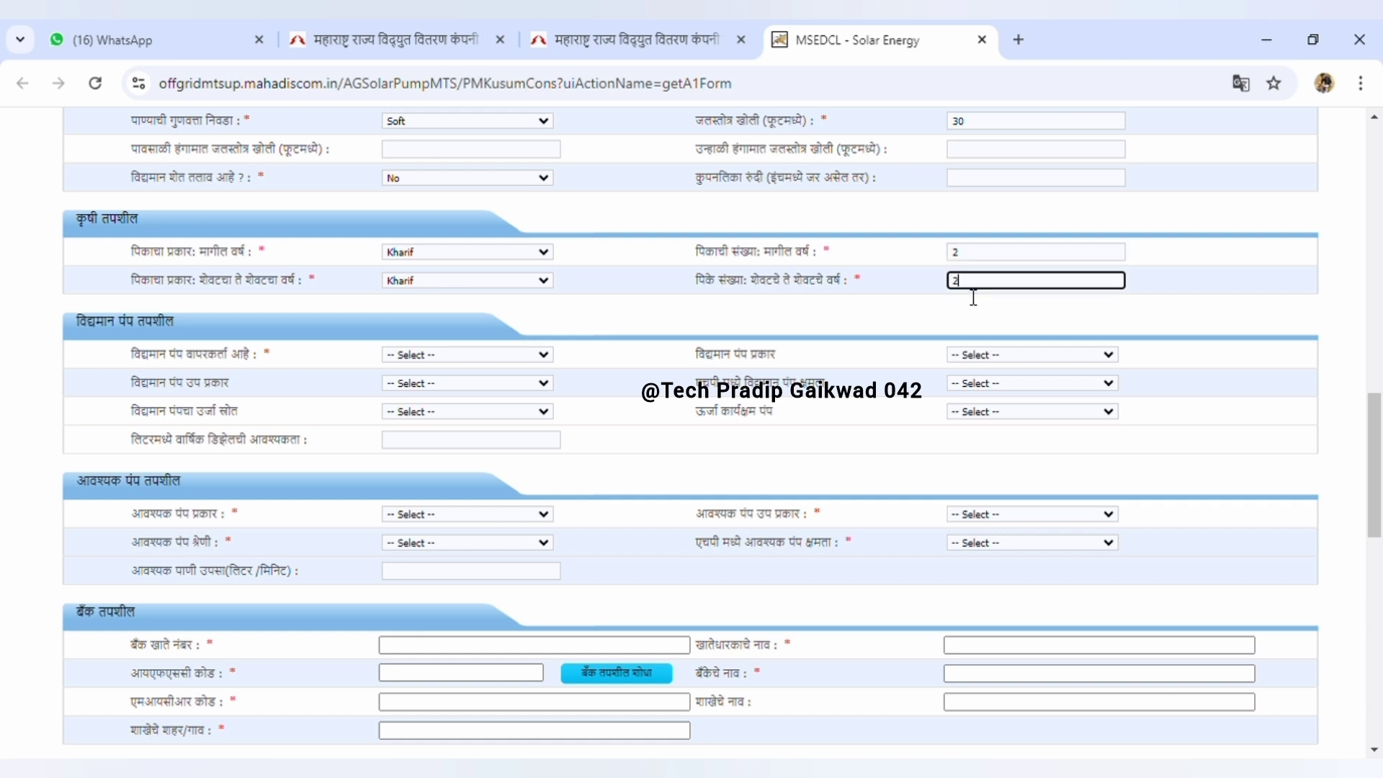
scroll(344, 318, down, 3)
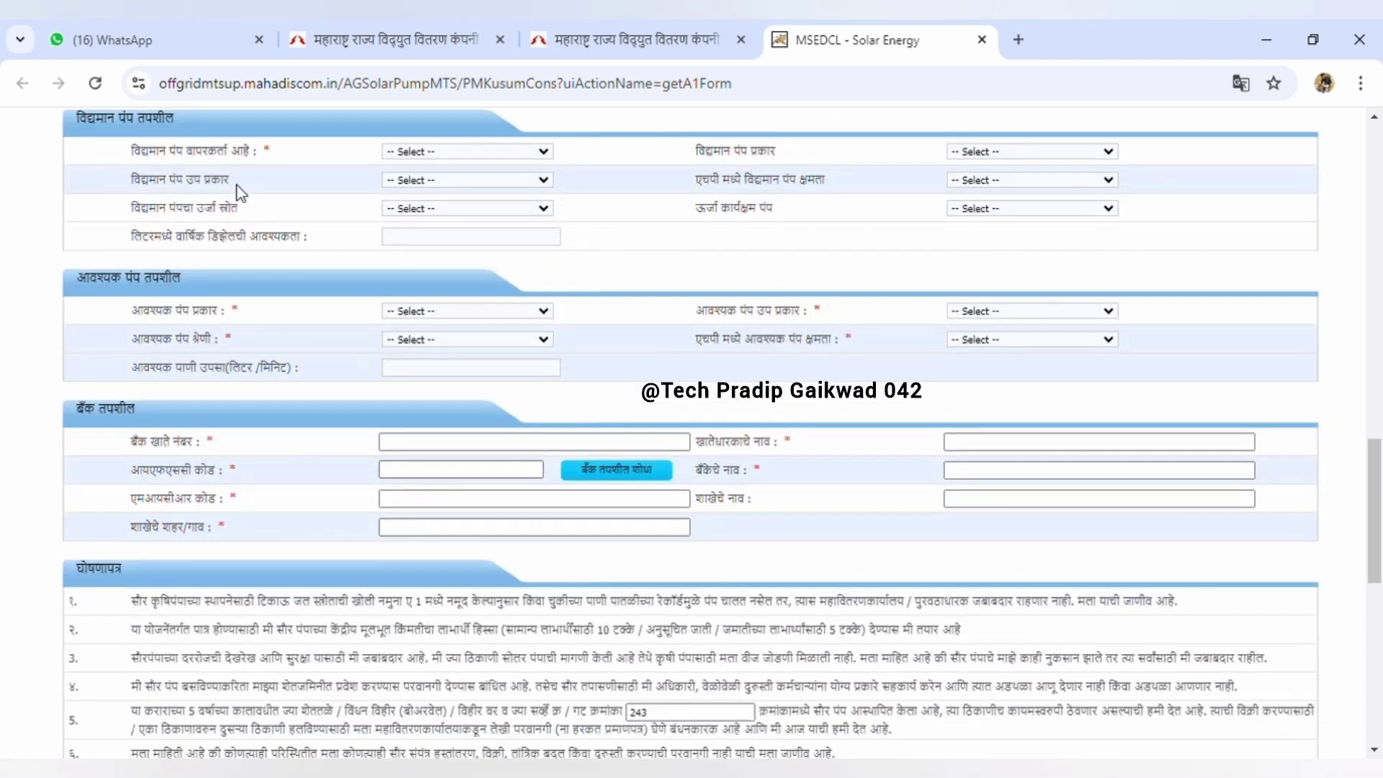
scroll(240, 193, up, 2)
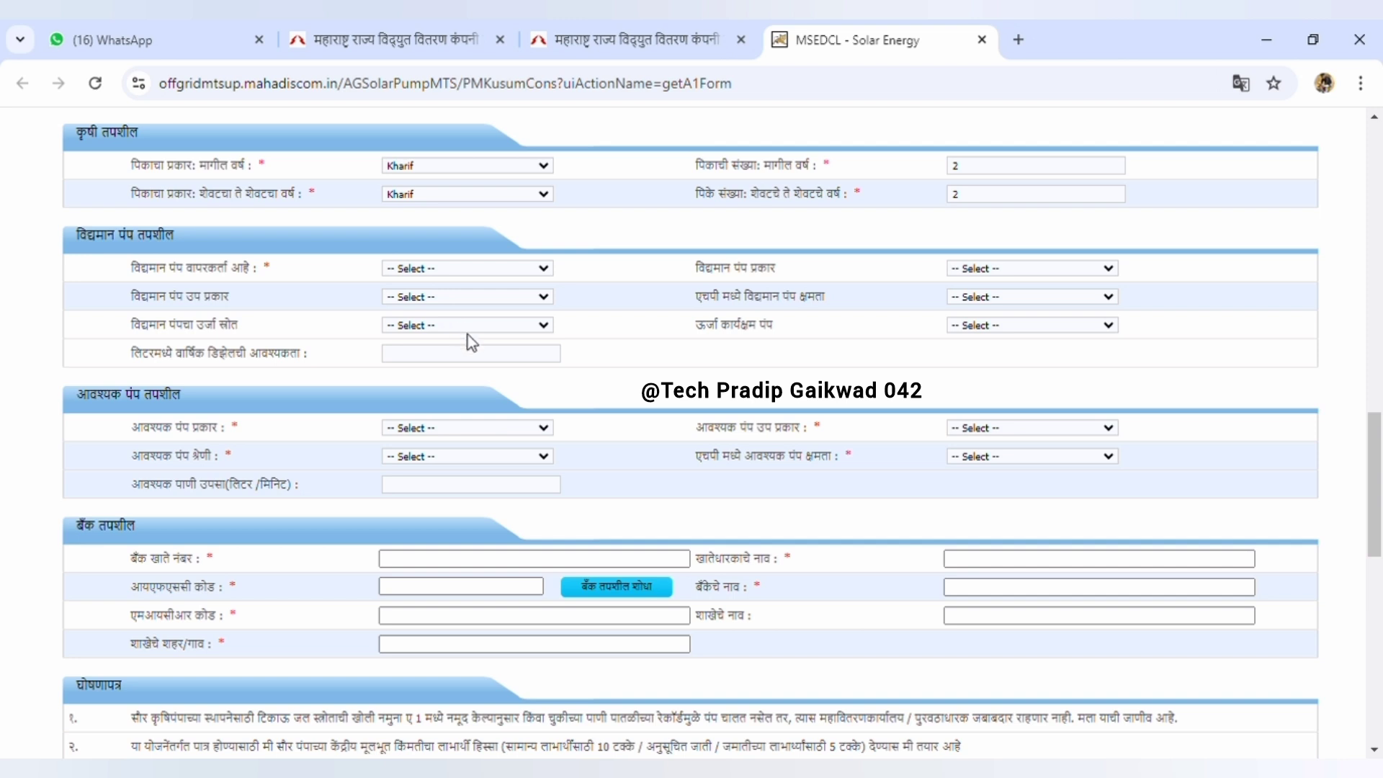
Choose No for existing pump use and request a DC, Surface, Water pump
key(n)
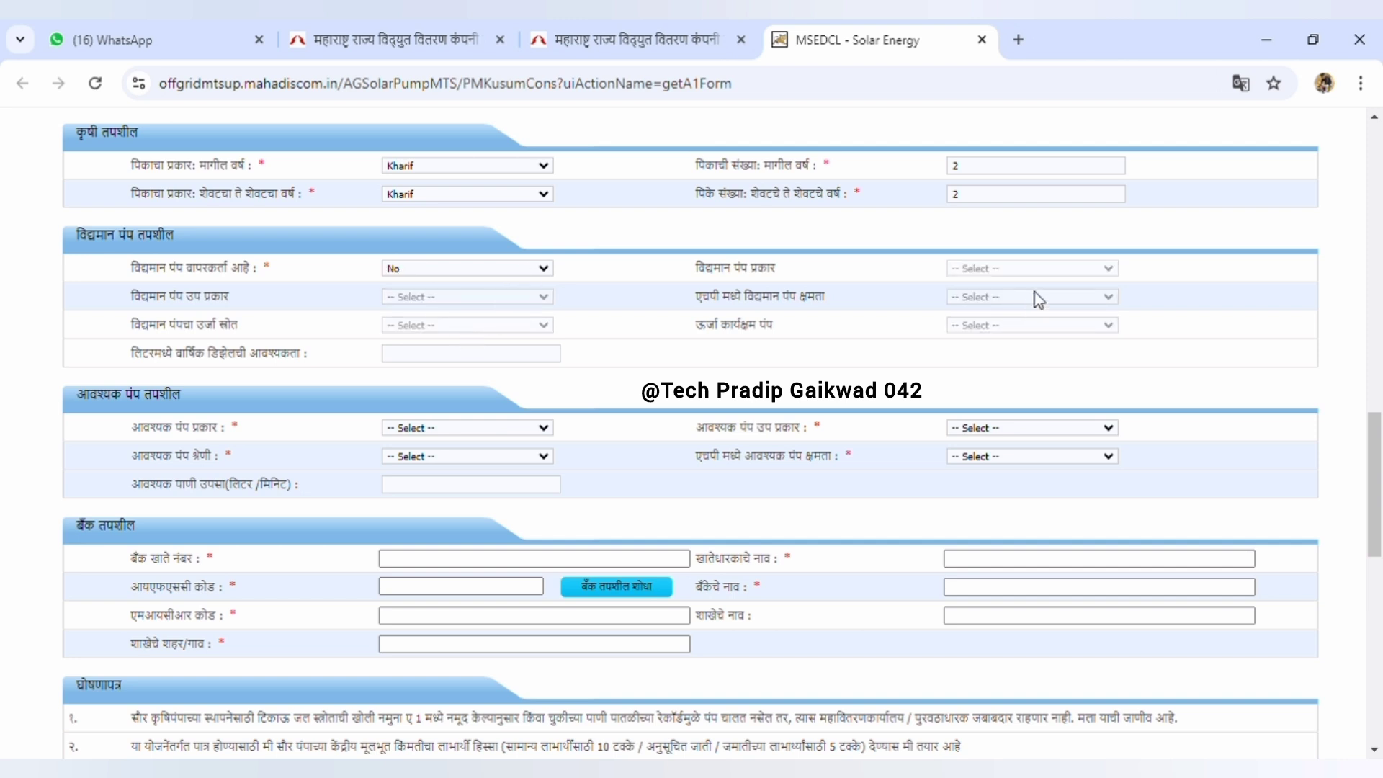
scroll(388, 357, down, 4)
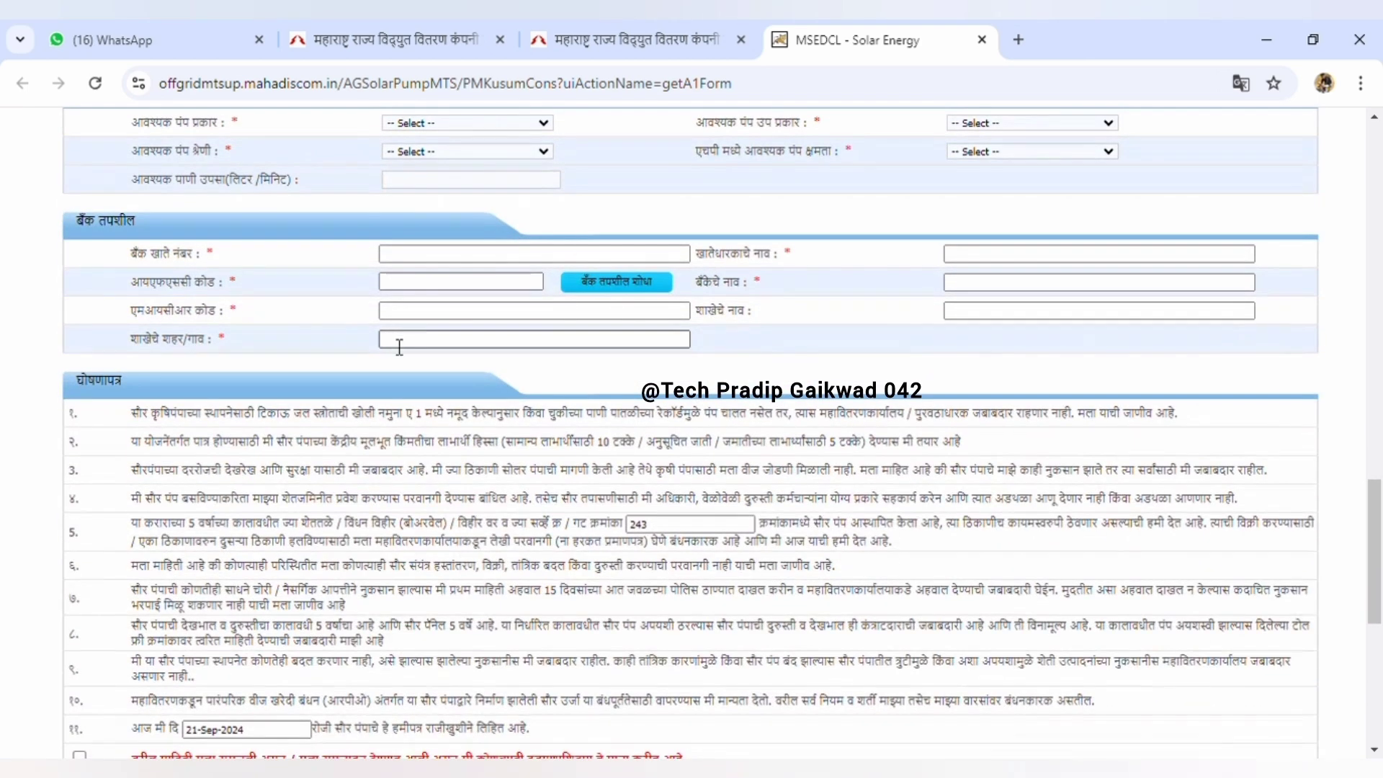
scroll(388, 325, up, 3)
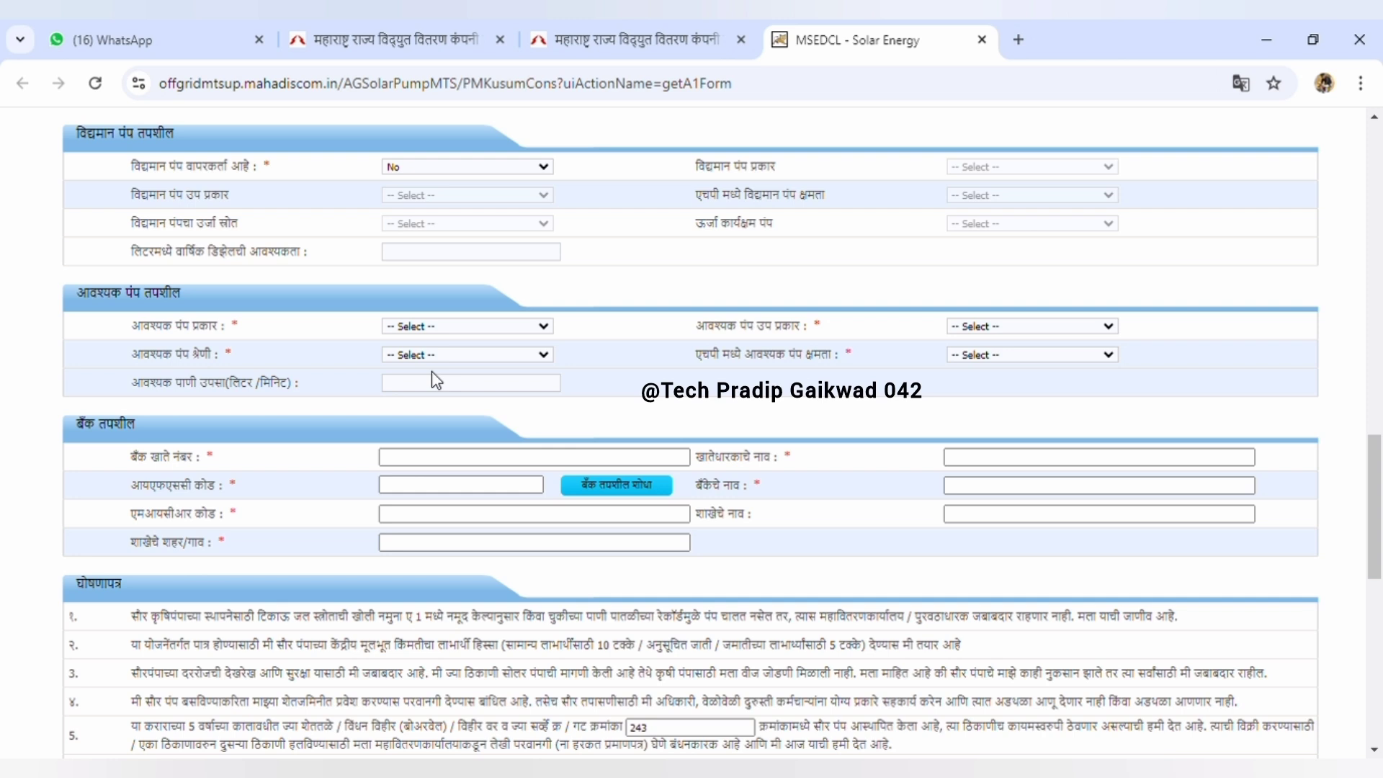
click(446, 371)
click(1016, 403)
click(474, 399)
Pick 3 HP as the required pump capacity
scroll(894, 302, up, 7)
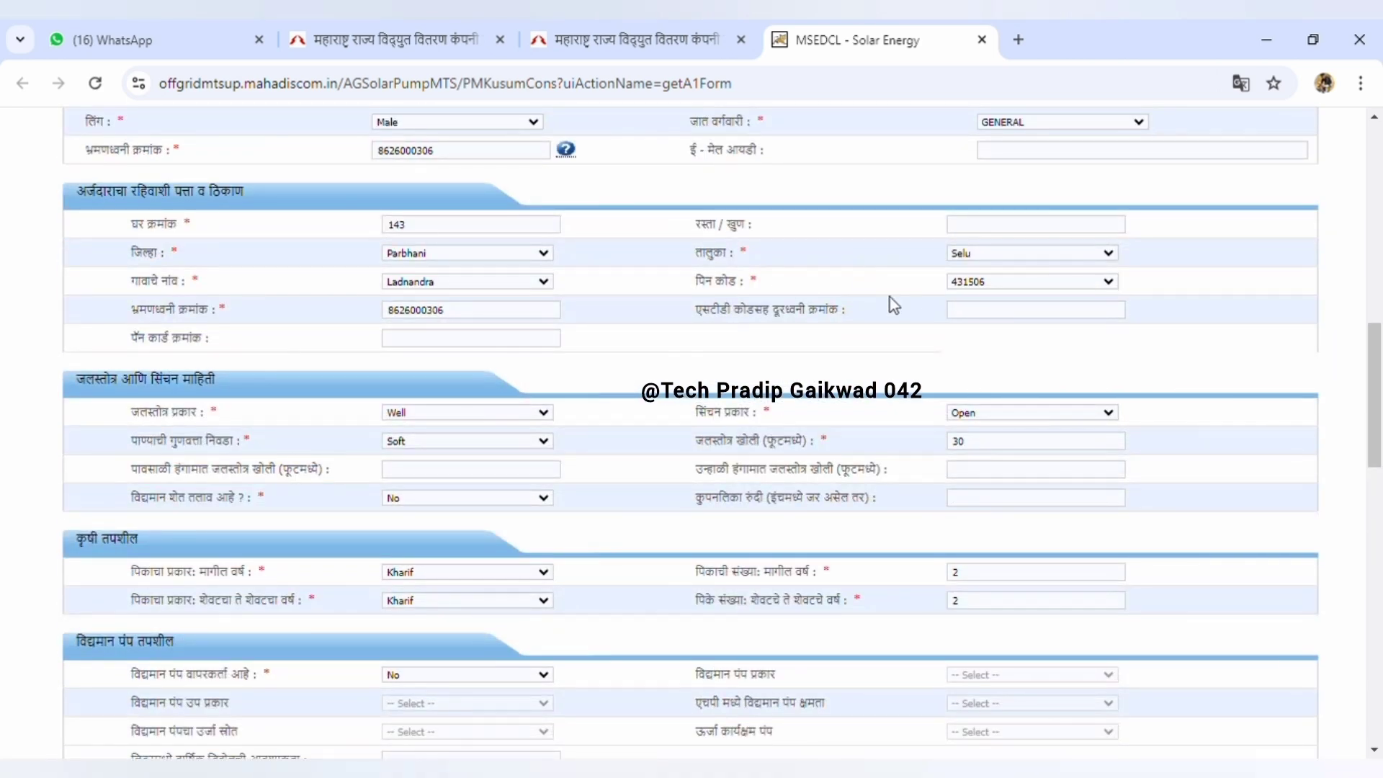
scroll(962, 272, up, 4)
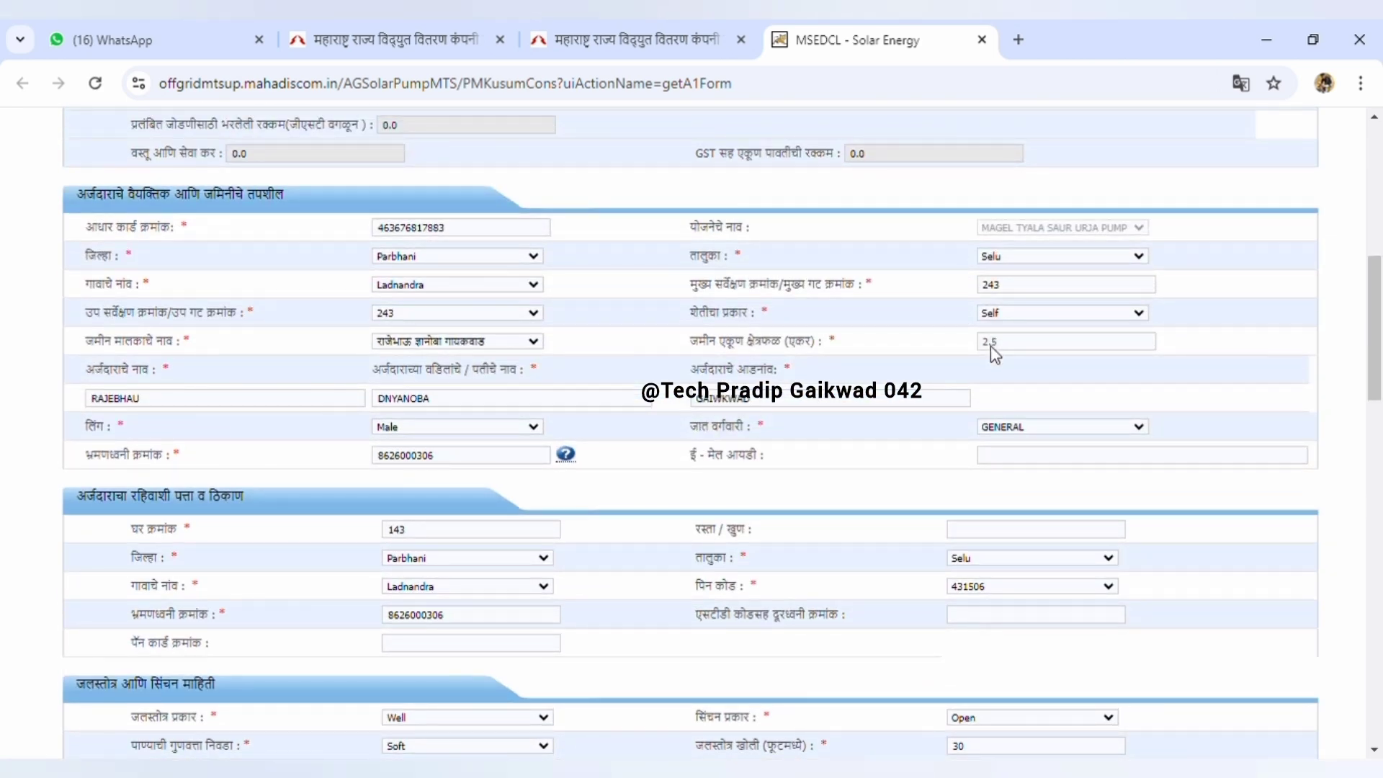
scroll(993, 346, down, 7)
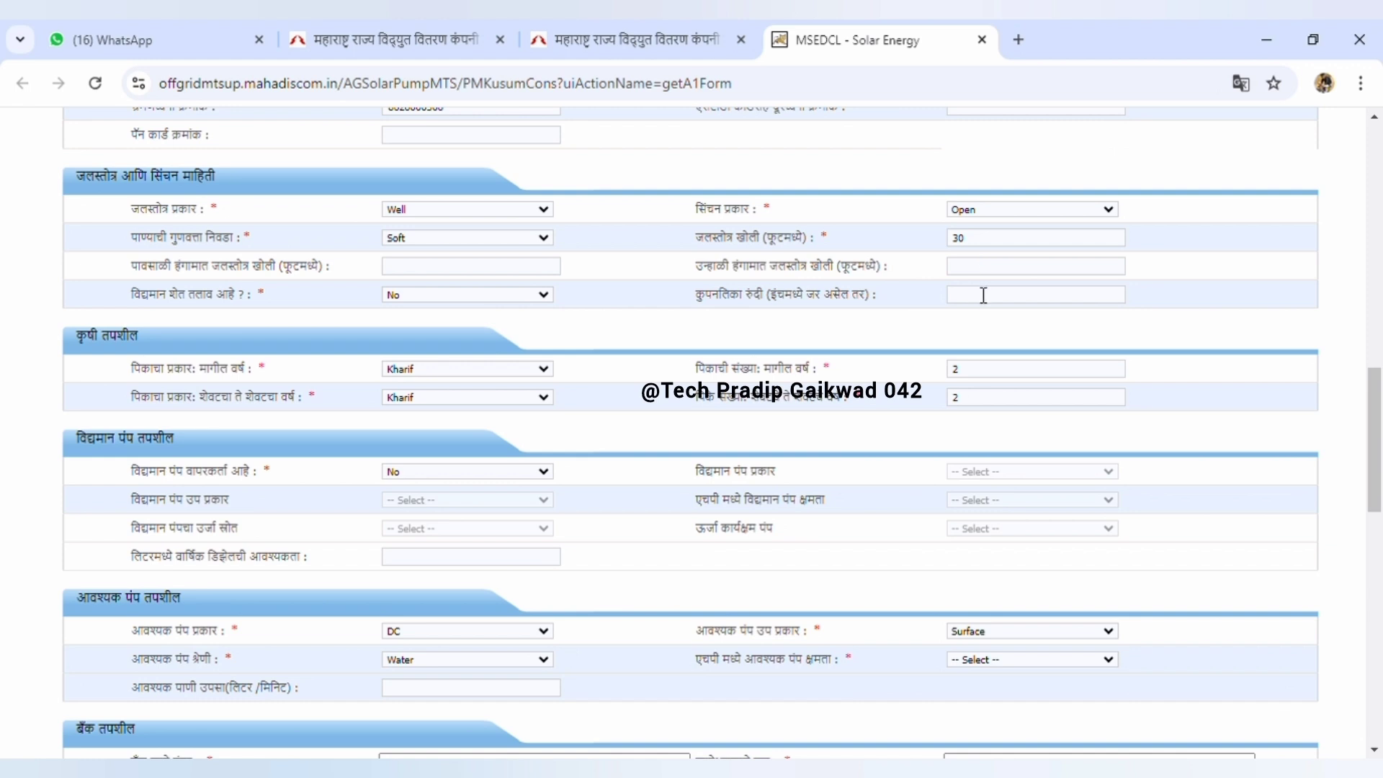
scroll(937, 320, down, 6)
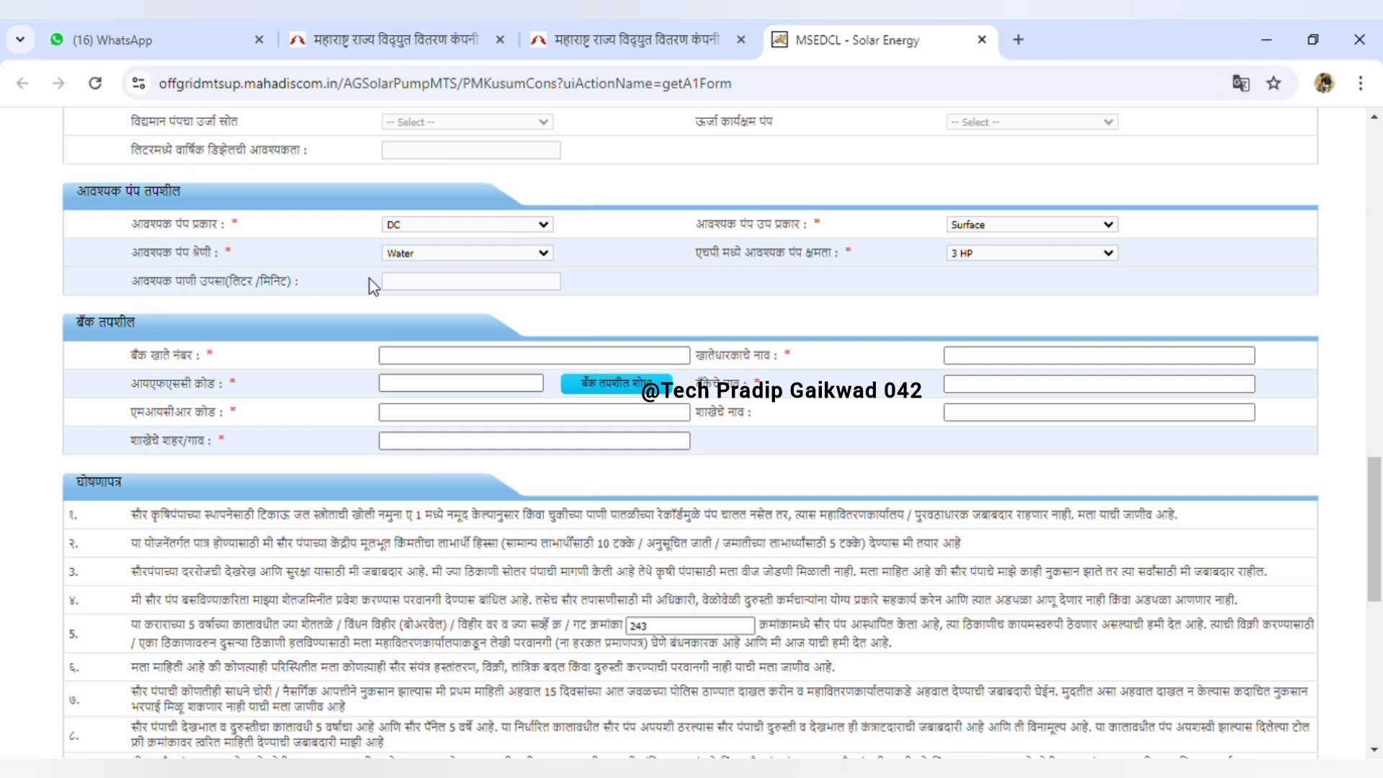
scroll(370, 279, down, 1)
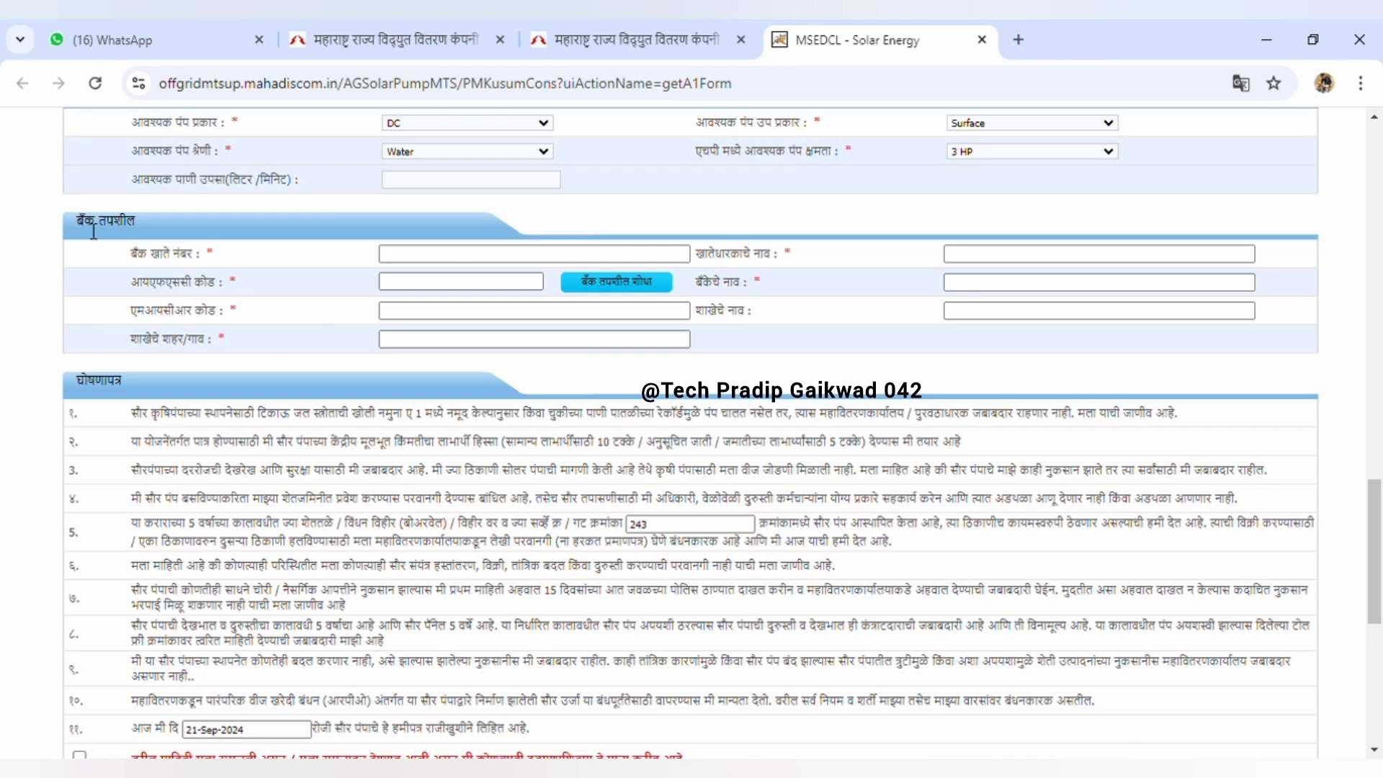
drag(84, 223, 211, 223)
Enter the bank account number, holder name, bank name, MICR code, branch and branch city dasala
click(469, 267)
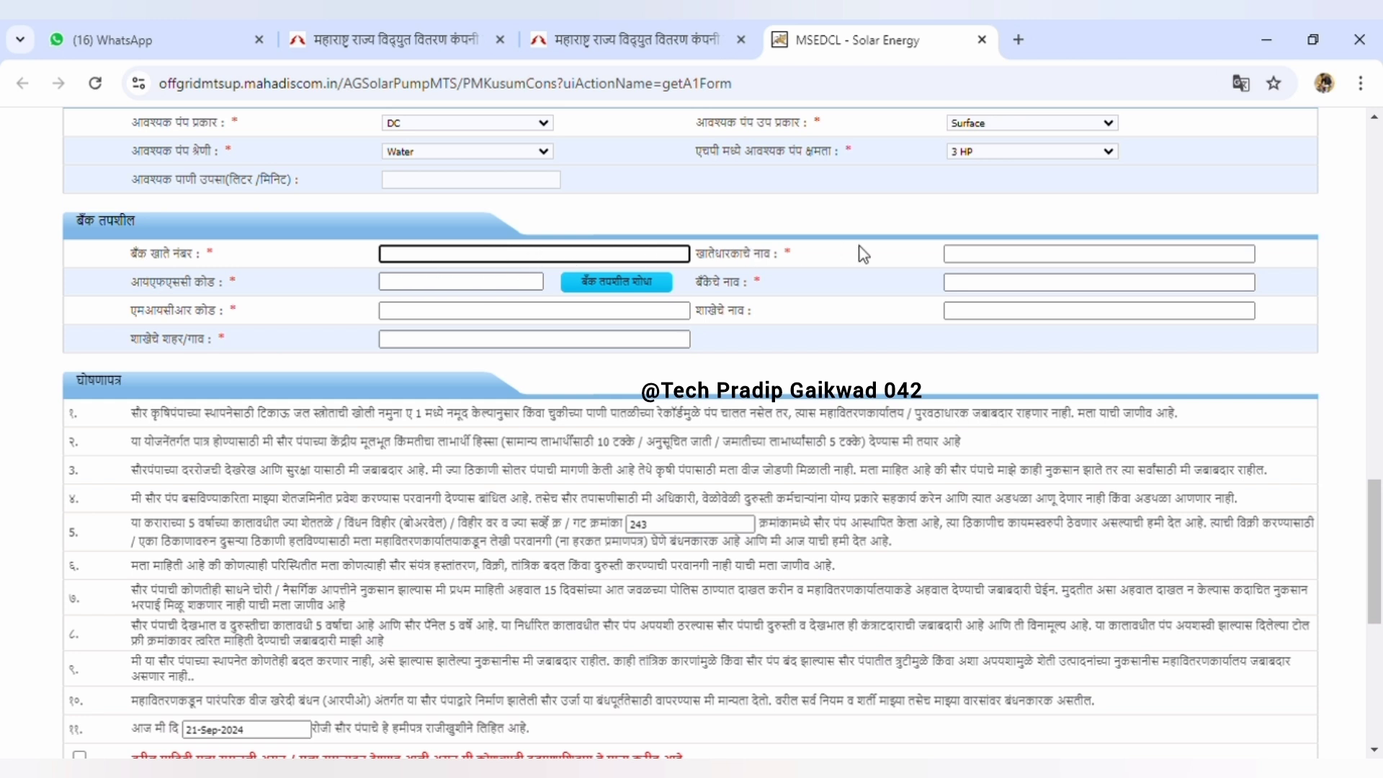
click(980, 258)
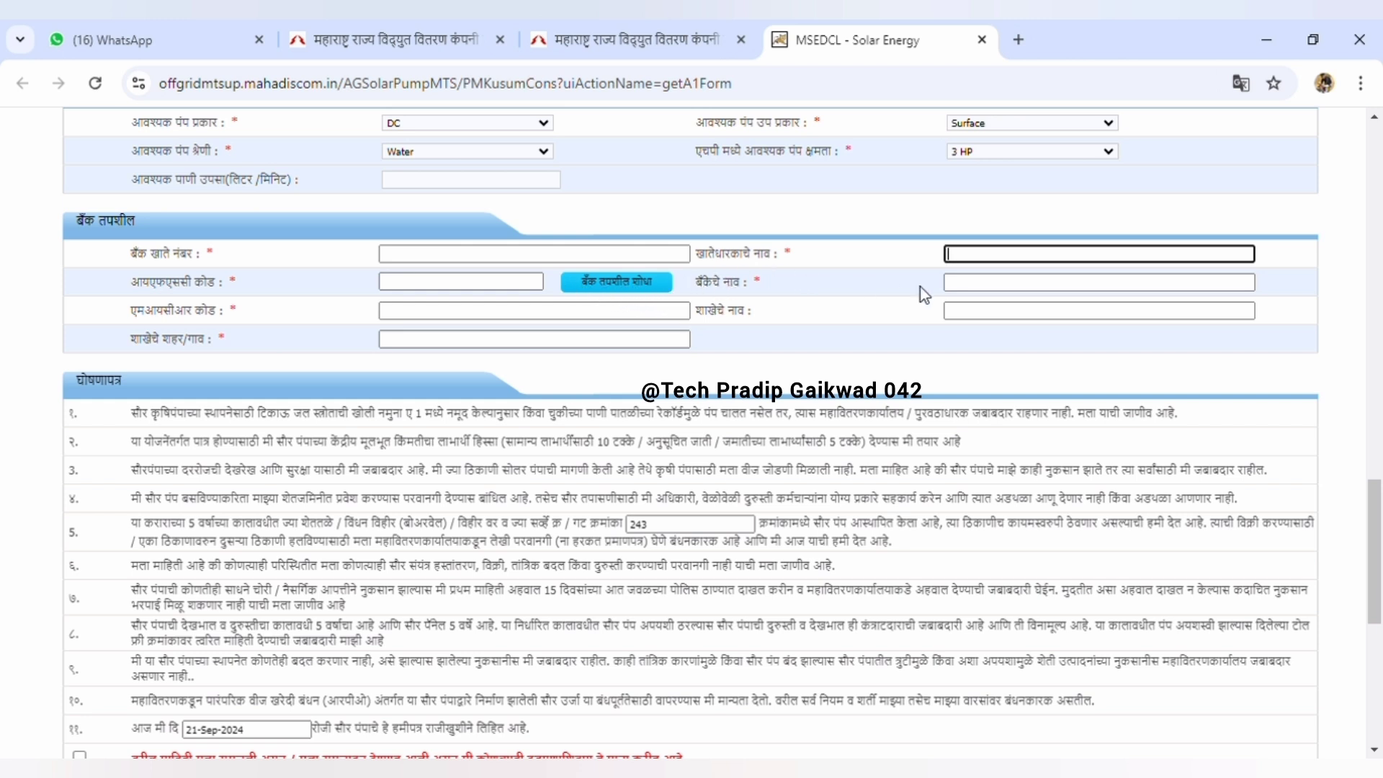
click(964, 285)
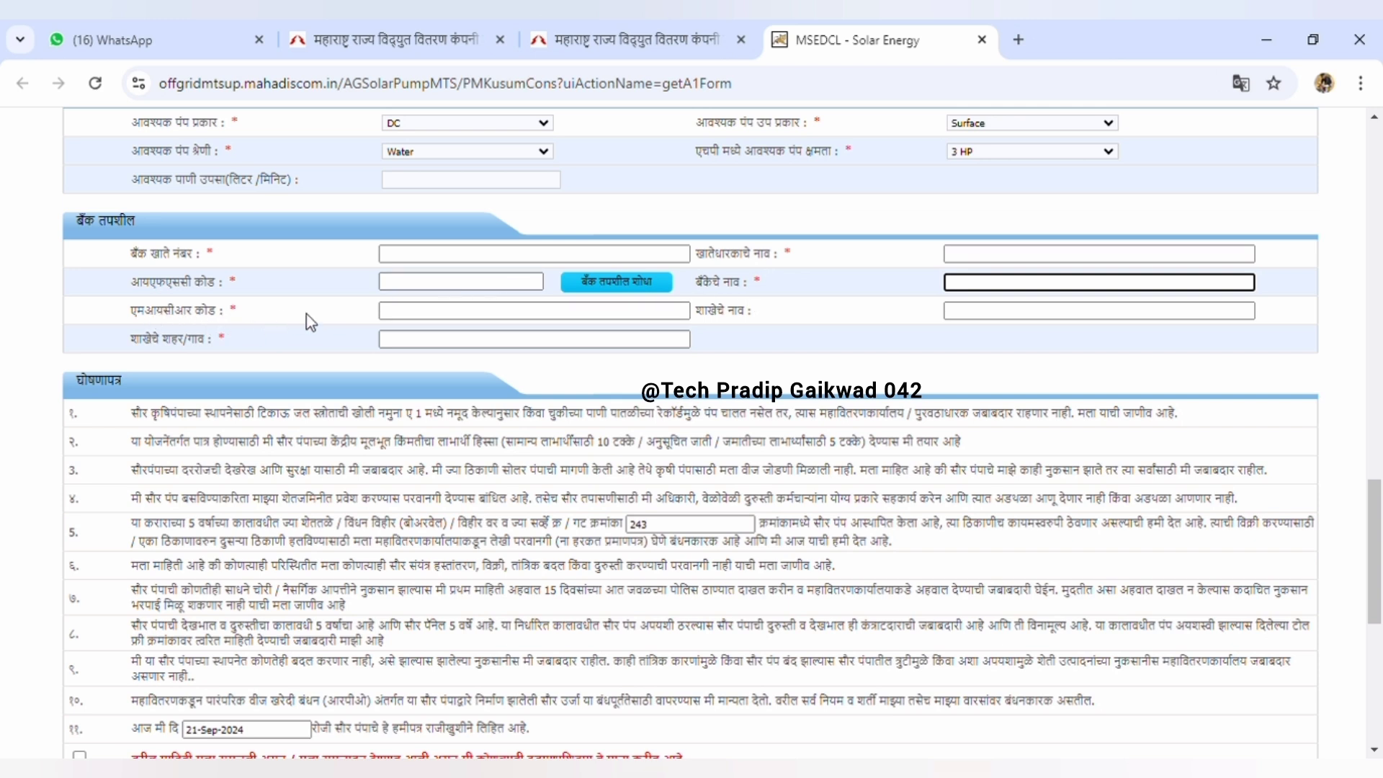
click(415, 318)
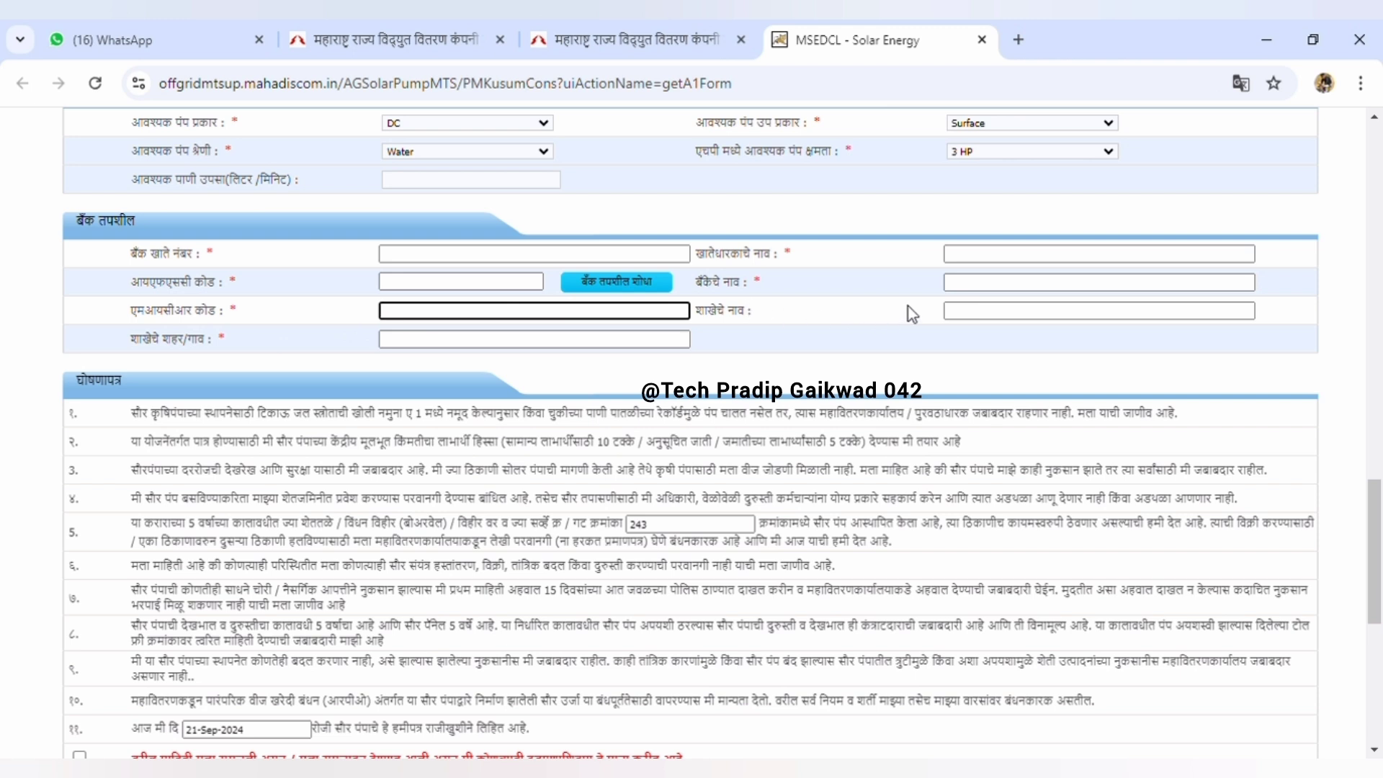
click(987, 322)
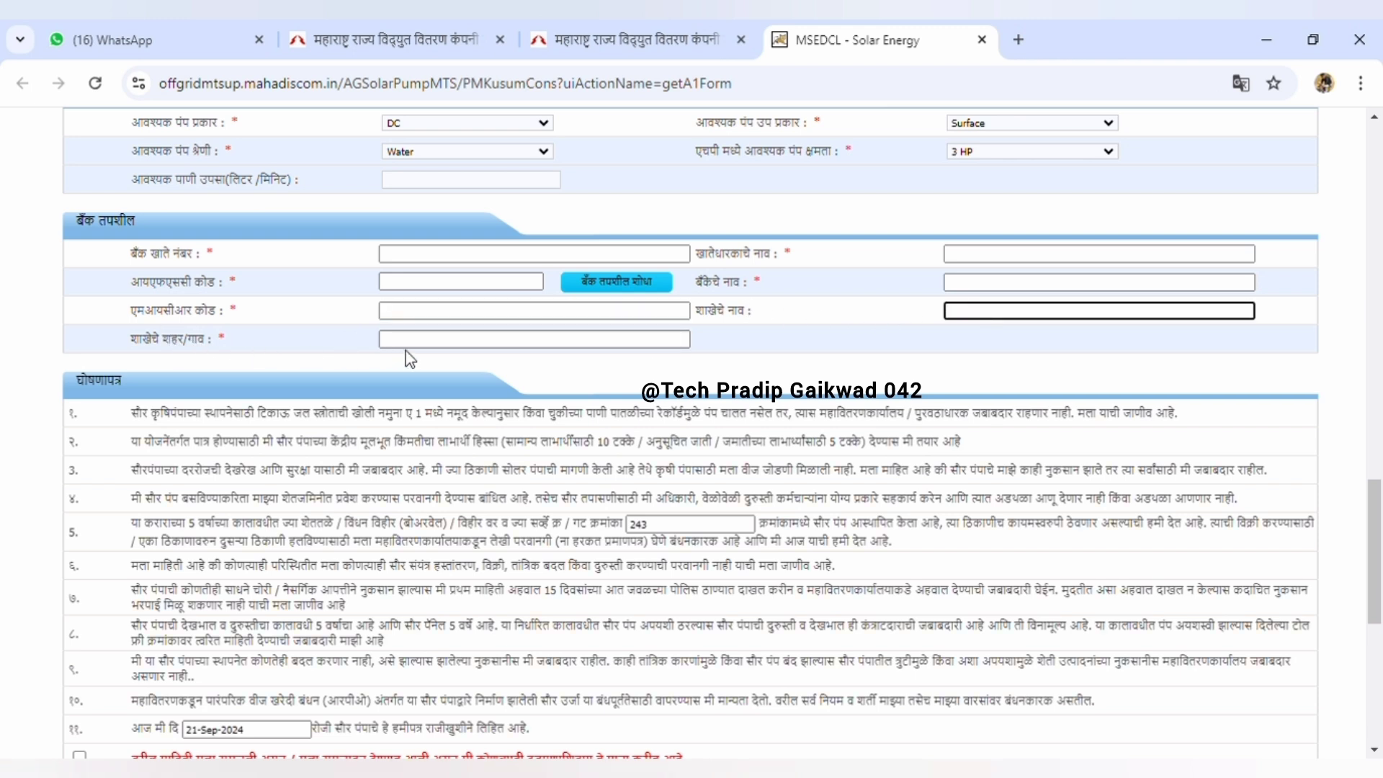
click(439, 341)
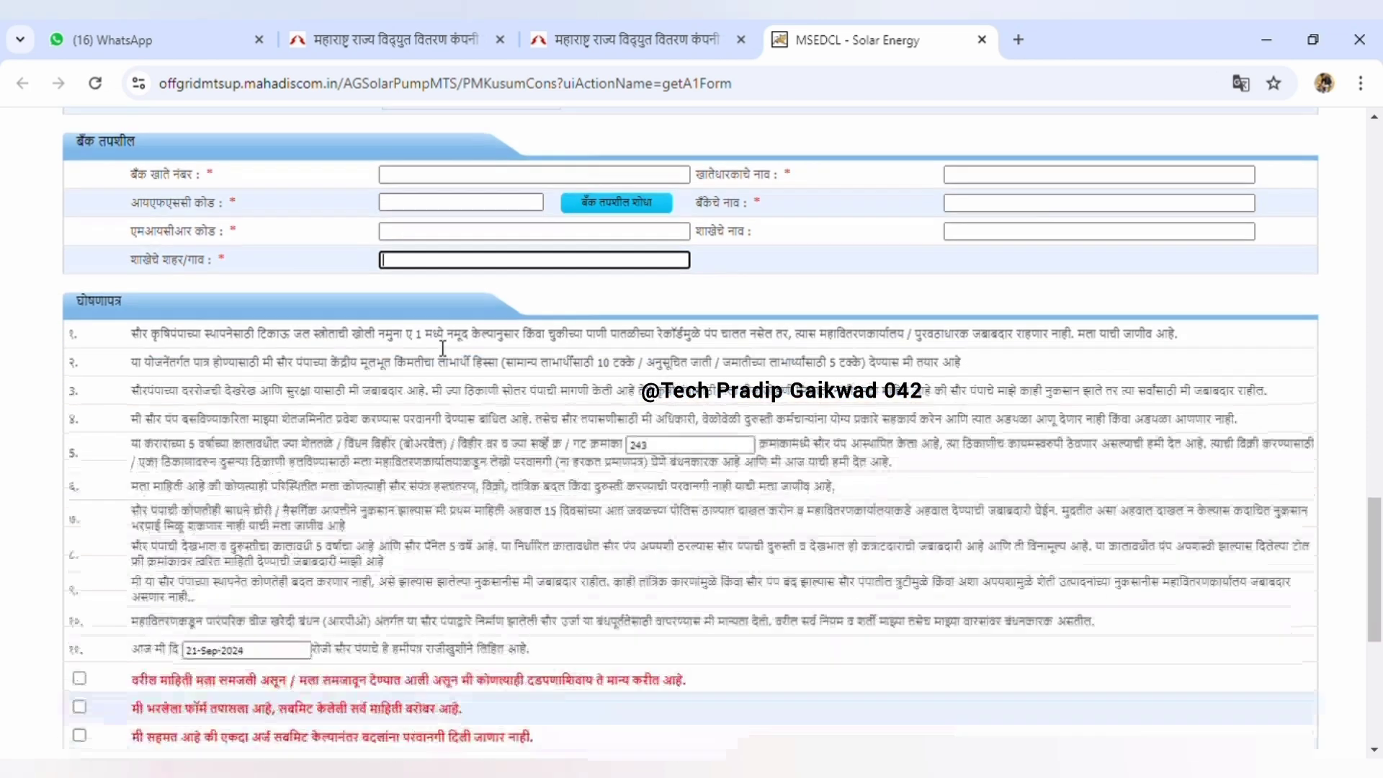
scroll(151, 174, up, 1)
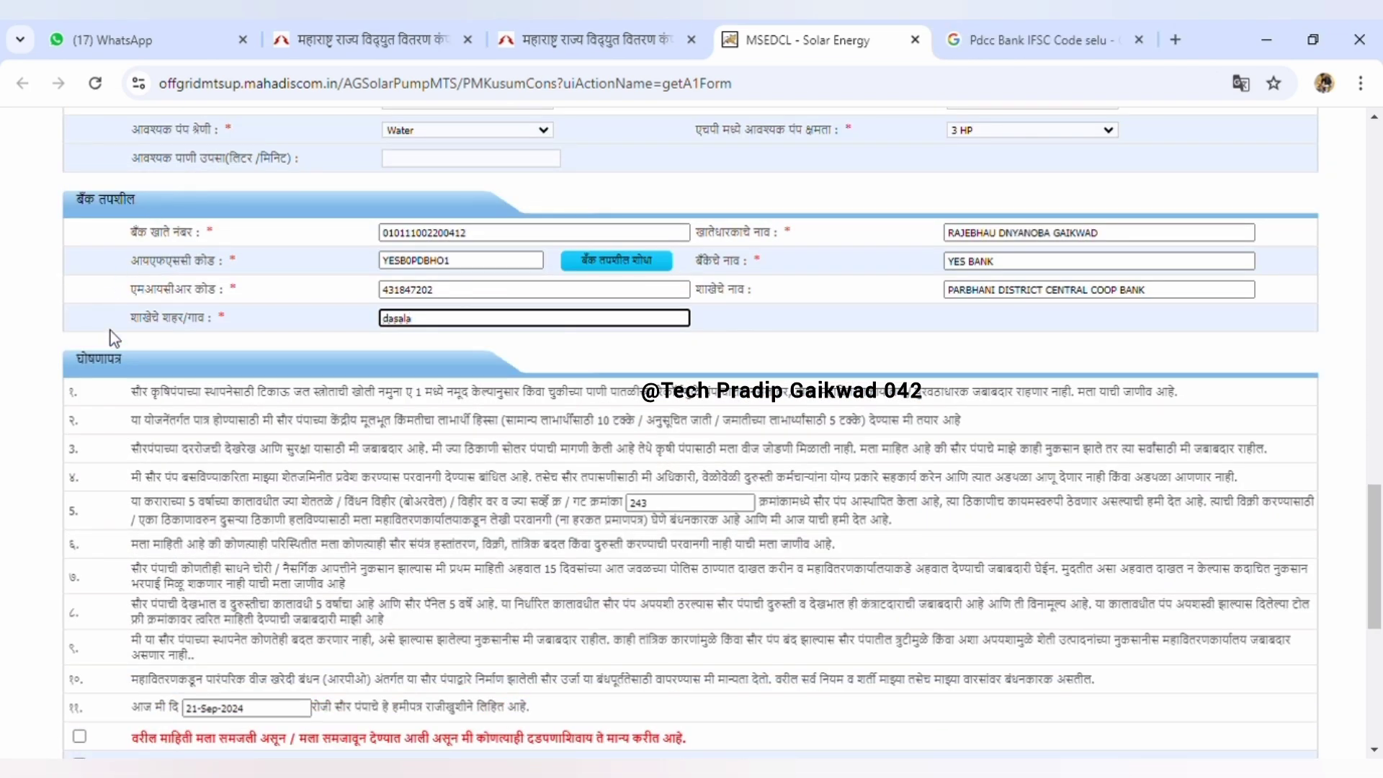
Tick the first two declaration checkboxes at the end of the list
scroll(137, 371, down, 3)
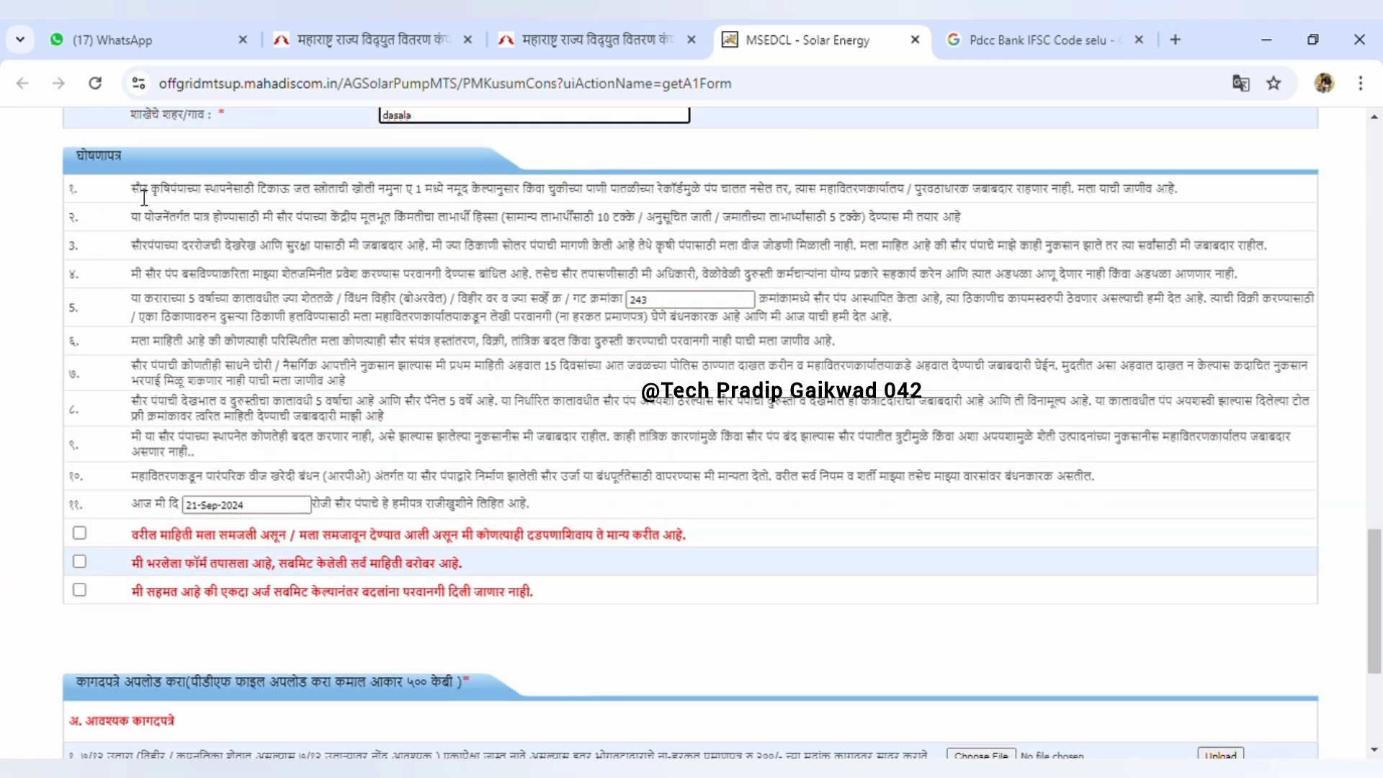
click(78, 534)
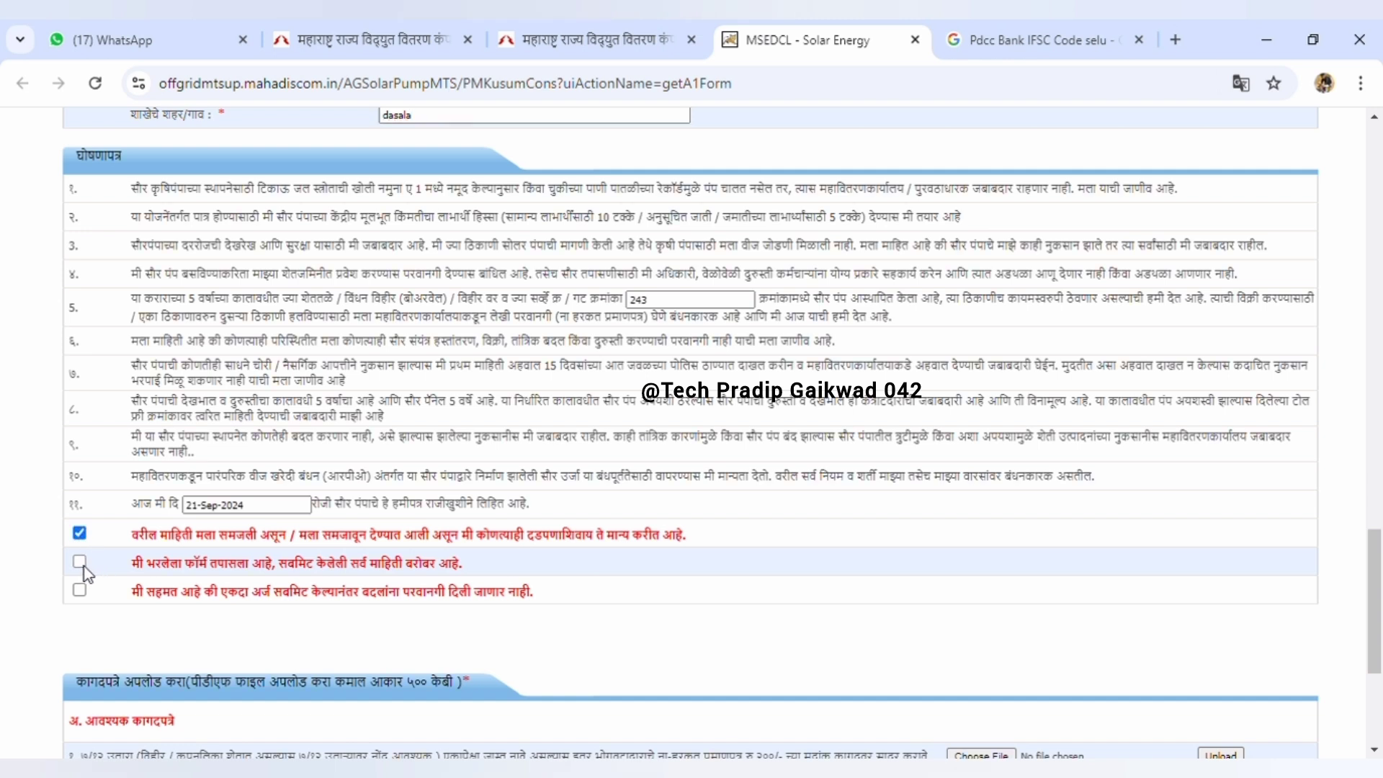
click(81, 564)
Accept the third declaration, then attach the 7/12 land record and the Aadhaar copy as d.pdf
click(80, 591)
scroll(83, 595, down, 4)
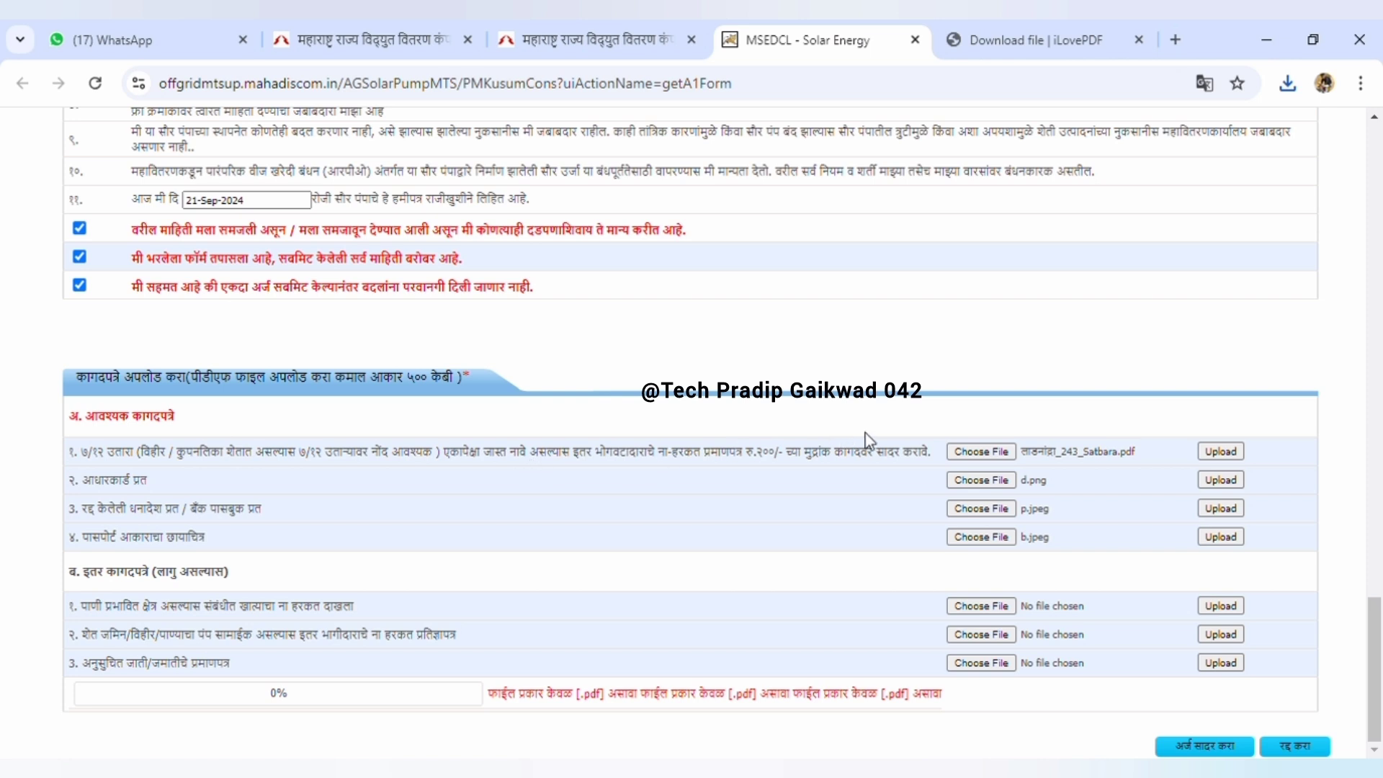
click(959, 457)
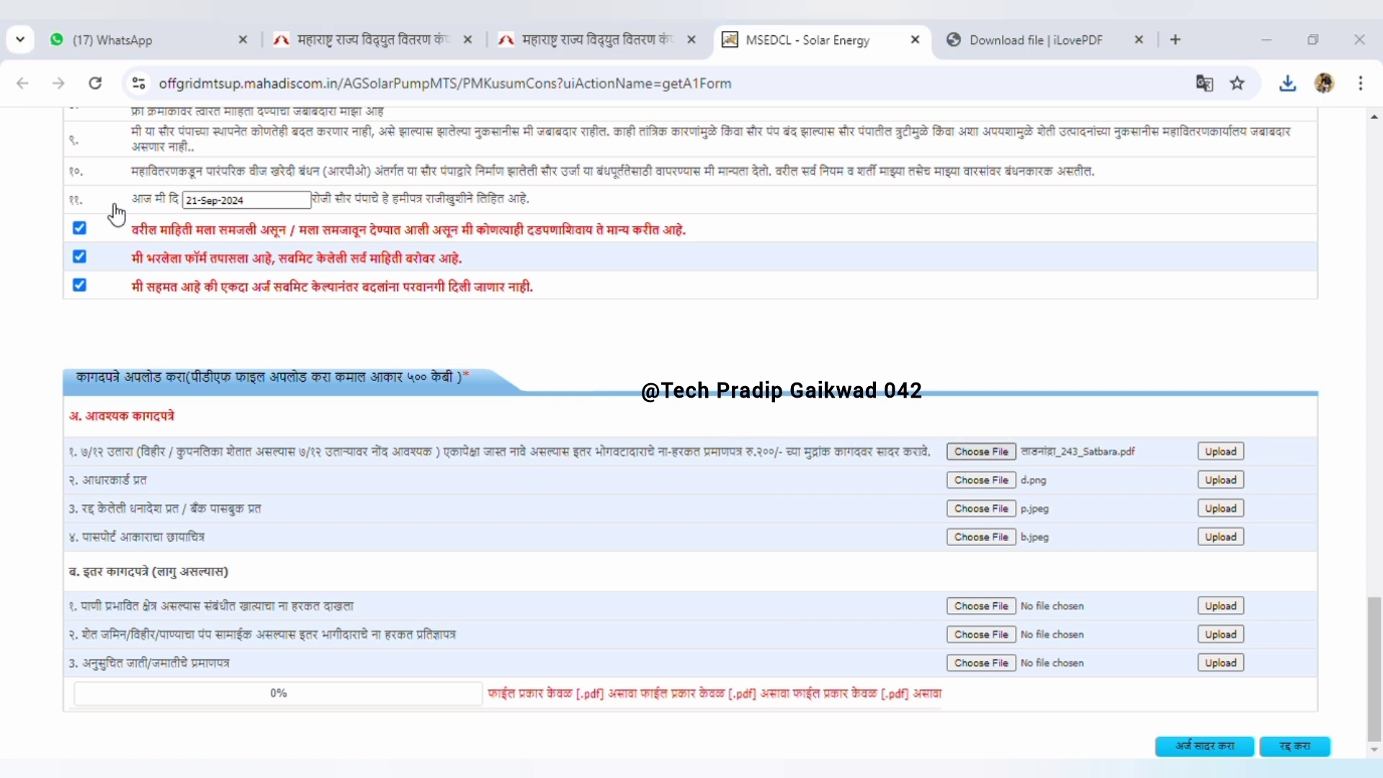
click(963, 487)
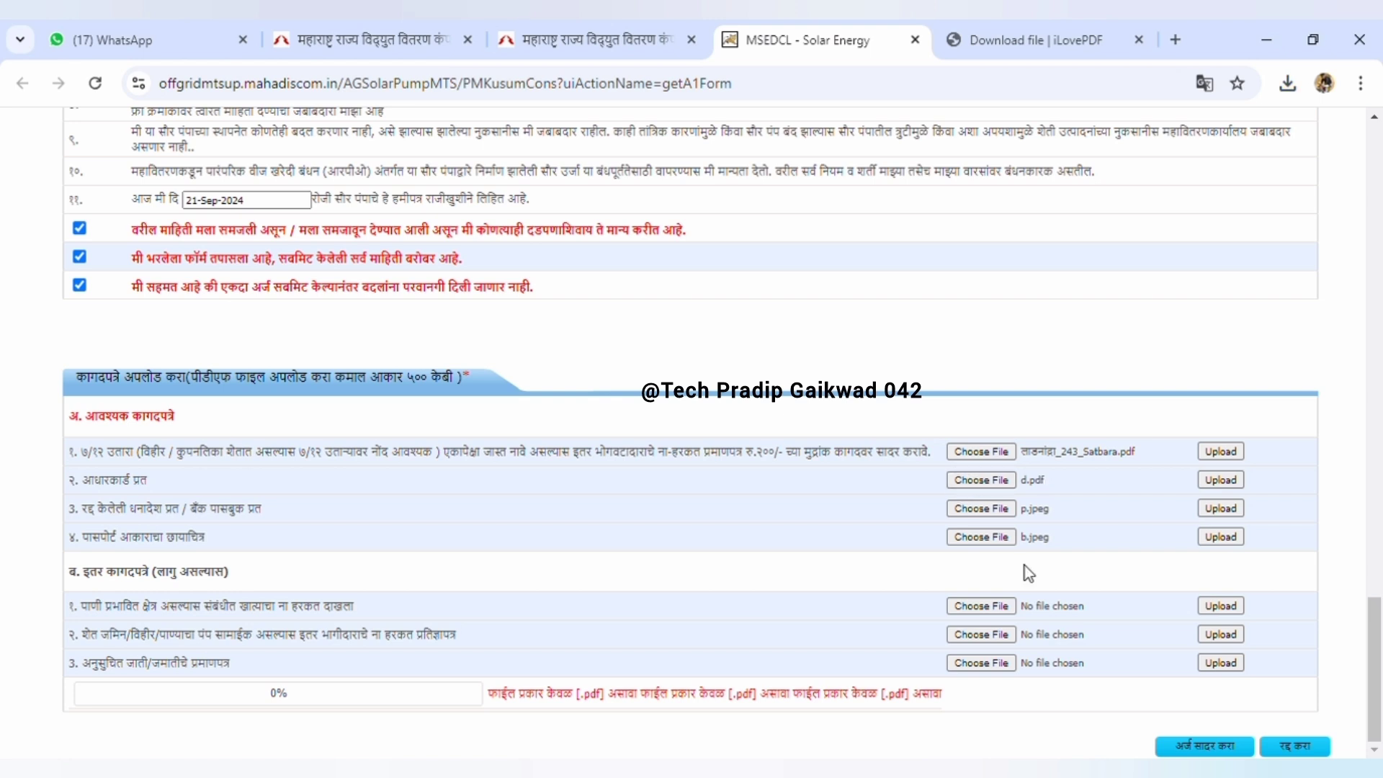
Attach p.pdf as the passbook copy and pass.pdf as the passport photo
click(992, 516)
click(962, 539)
key(Return)
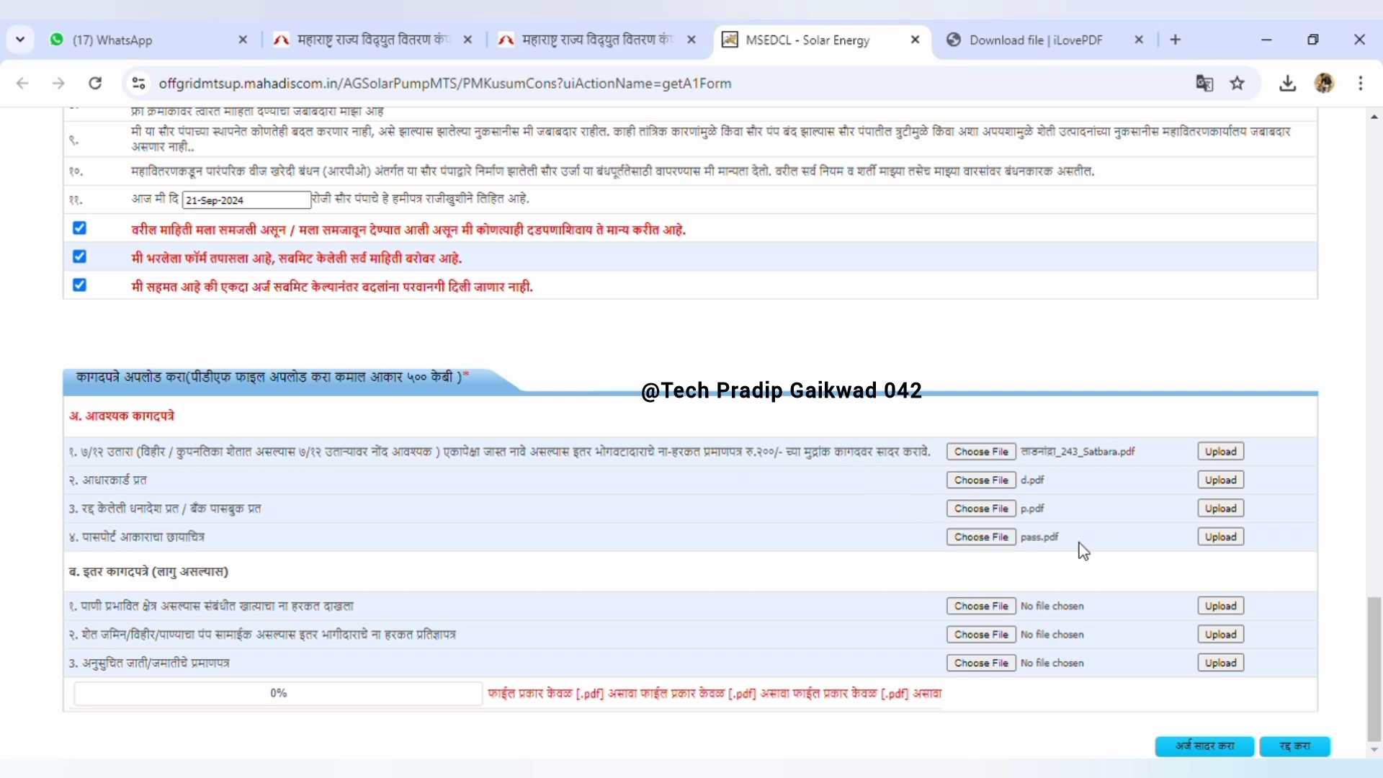